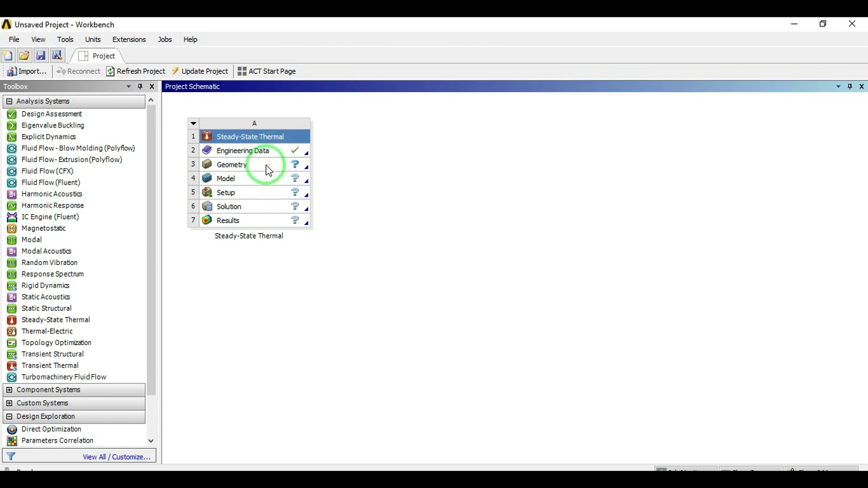
- Create a new DesignModeler geometry for the Steady-State Thermal system
{"action": "left_click", "coordinate": [266, 168]}
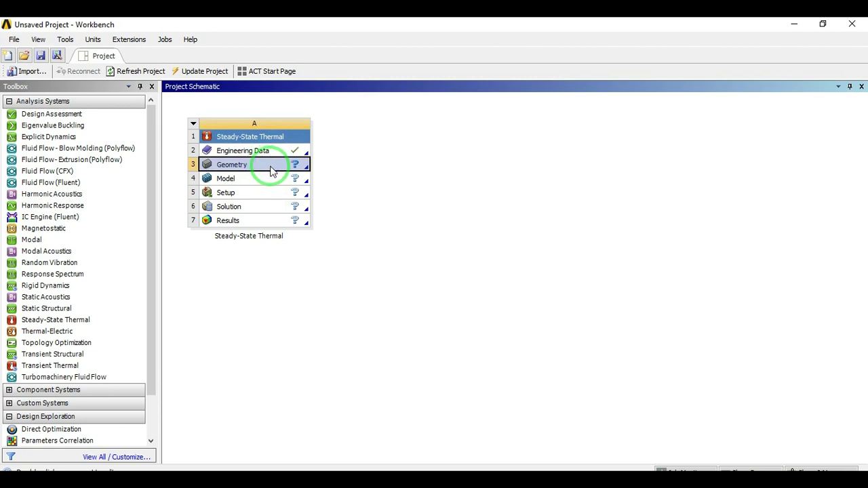
{"action": "right_click", "coordinate": [271, 171]}
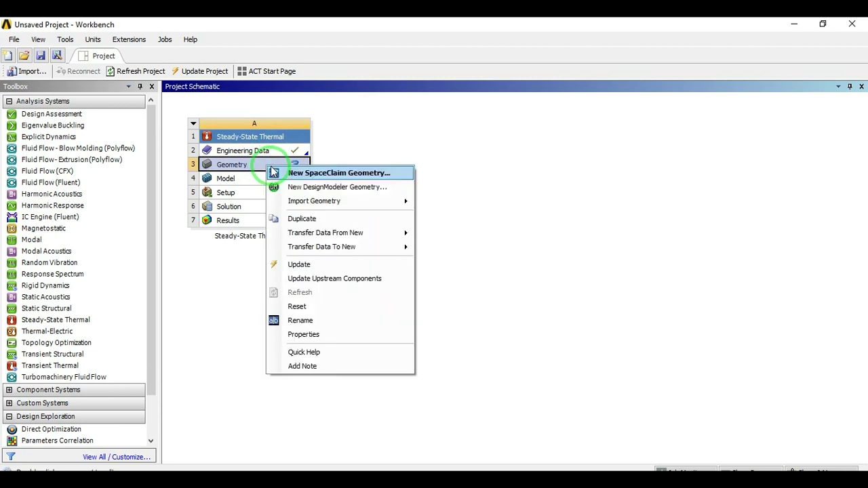
{"action": "left_click", "coordinate": [343, 187]}
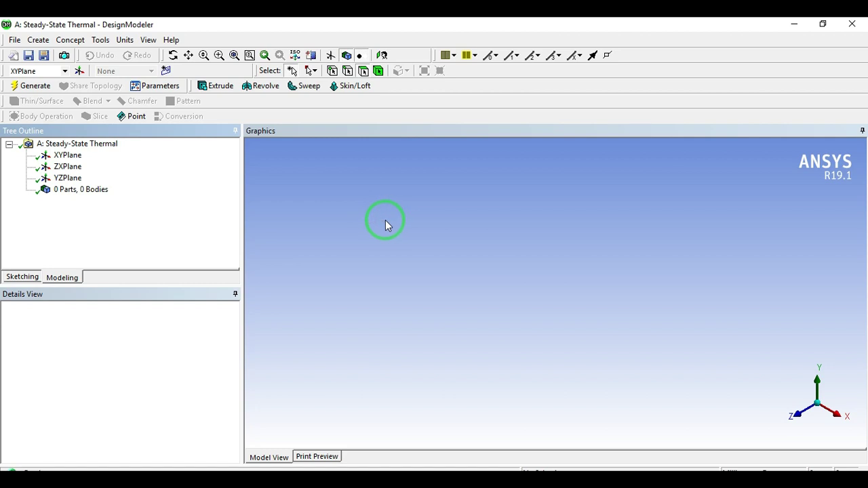
- Sketch a rectangle about 70 mm wide and 105 mm high around the origin on the XY plane
{"action": "left_click", "coordinate": [72, 160]}
{"action": "right_click", "coordinate": [73, 161]}
{"action": "left_click", "coordinate": [103, 166]}
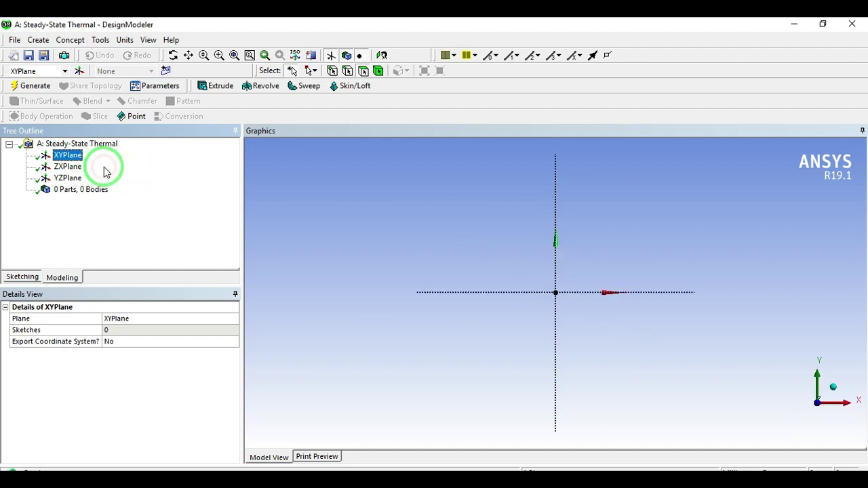
{"action": "left_click", "coordinate": [22, 278]}
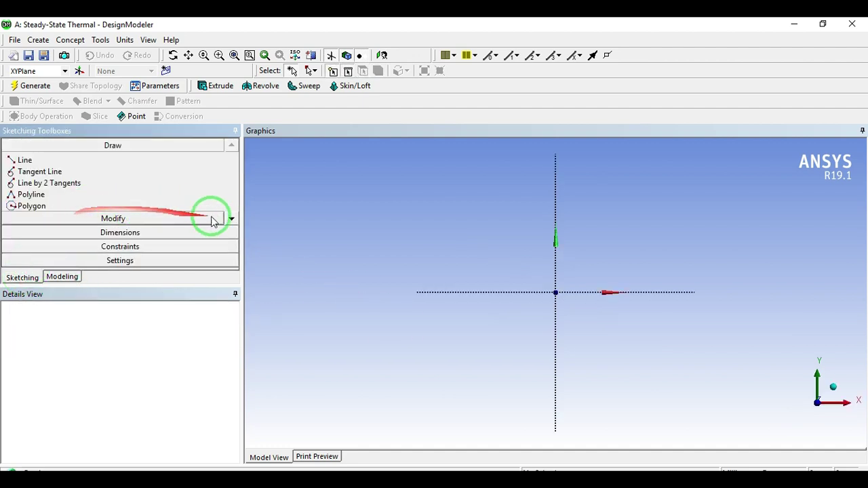
{"action": "left_click", "coordinate": [231, 219]}
{"action": "left_click", "coordinate": [232, 219]}
{"action": "left_click", "coordinate": [231, 219]}
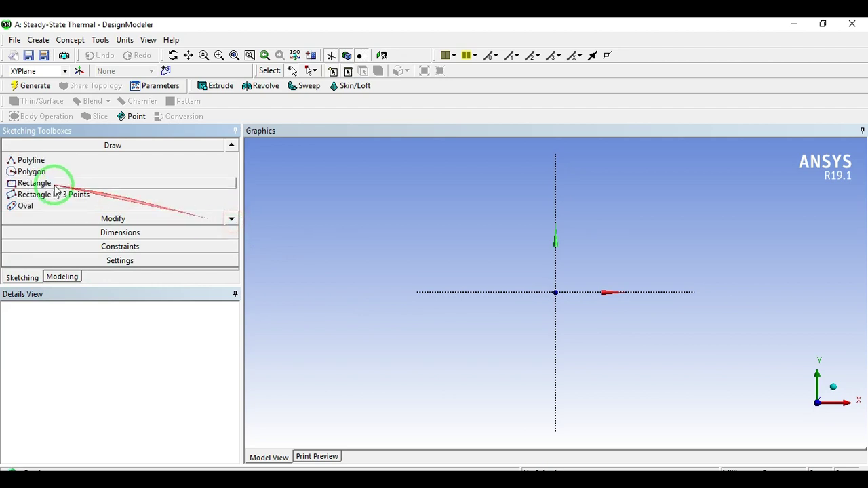
{"action": "left_click", "coordinate": [40, 183]}
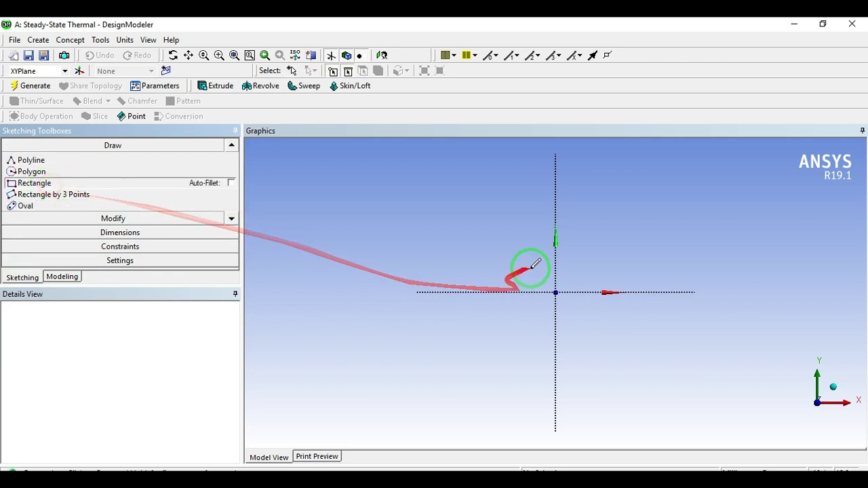
{"action": "mouse_move", "coordinate": [510, 218]}
{"action": "left_mouse_down"}
{"action": "mouse_move", "coordinate": [546, 348]}
{"action": "mouse_move", "coordinate": [606, 364]}
{"action": "left_mouse_up"}
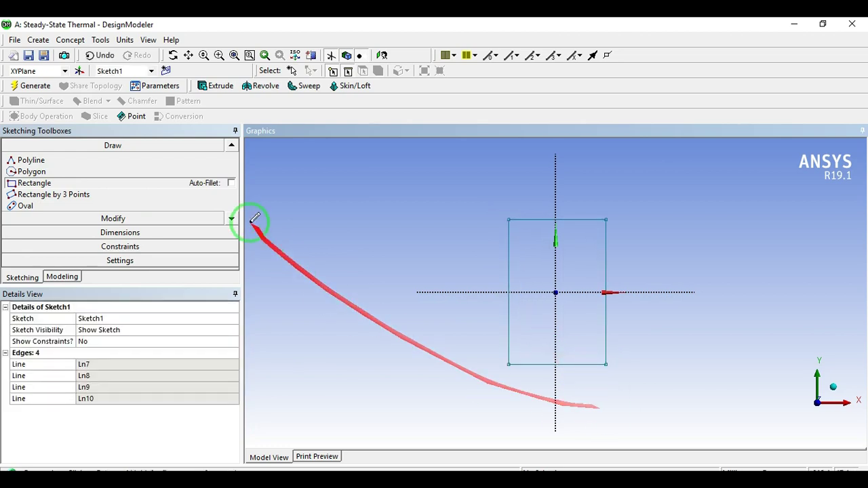
- Check the length unit and add general dimensions to the rectangle's width and height
{"action": "left_click", "coordinate": [125, 40]}
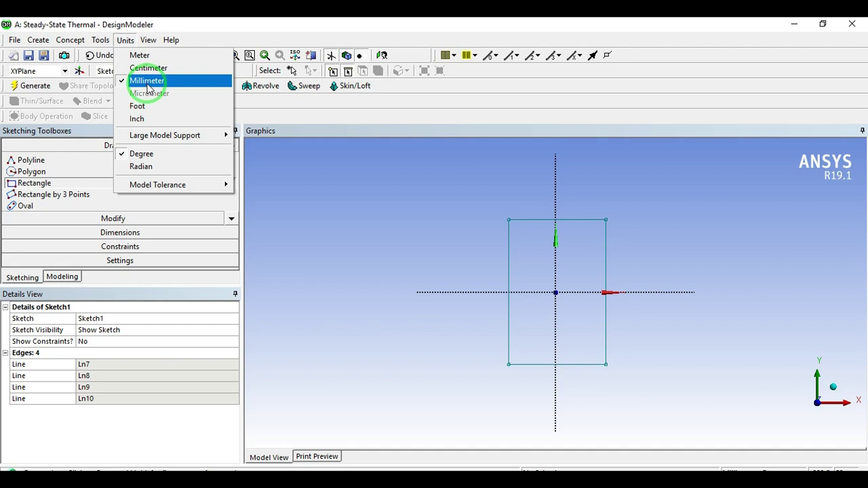
{"action": "left_click", "coordinate": [124, 40]}
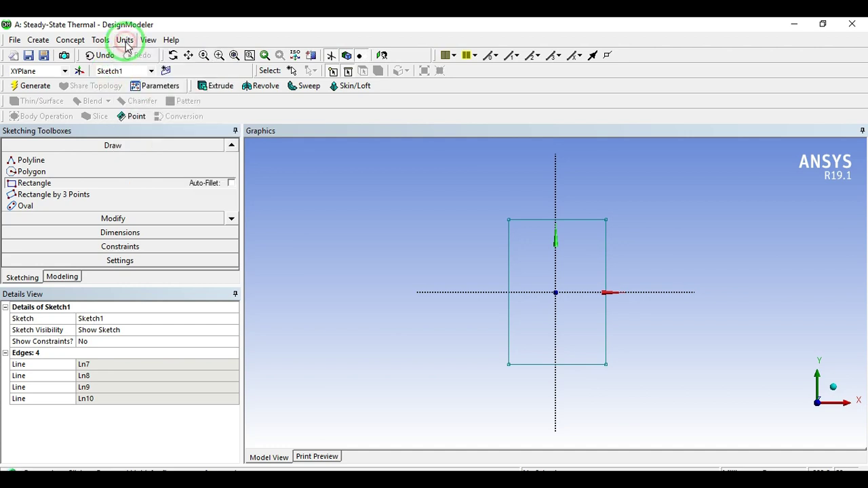
{"action": "left_click", "coordinate": [120, 232]}
{"action": "left_click", "coordinate": [539, 365]}
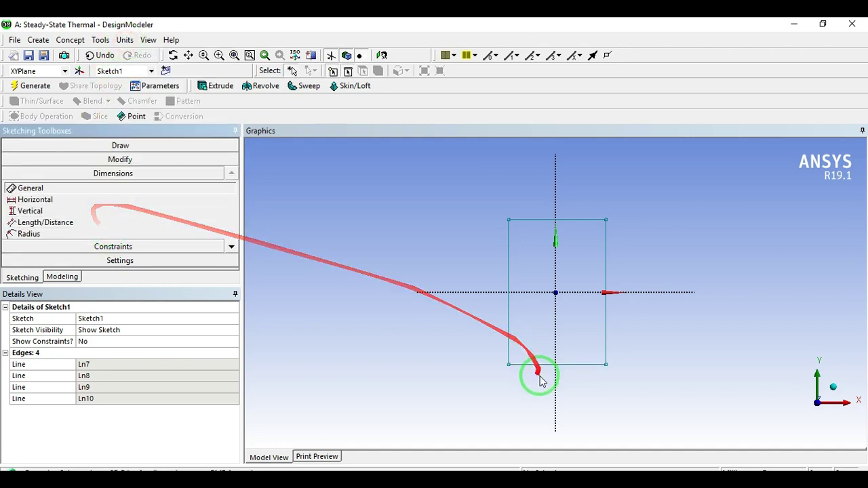
{"action": "left_click", "coordinate": [566, 393]}
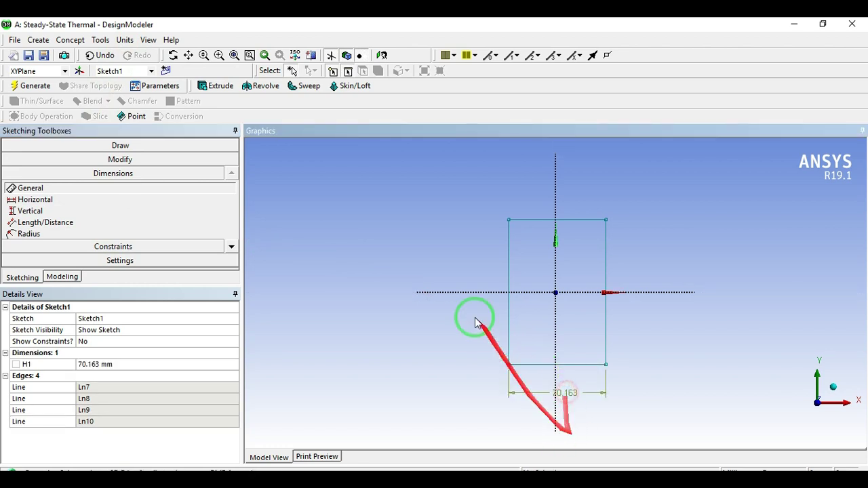
{"action": "left_click", "coordinate": [510, 306]}
{"action": "left_click", "coordinate": [459, 295]}
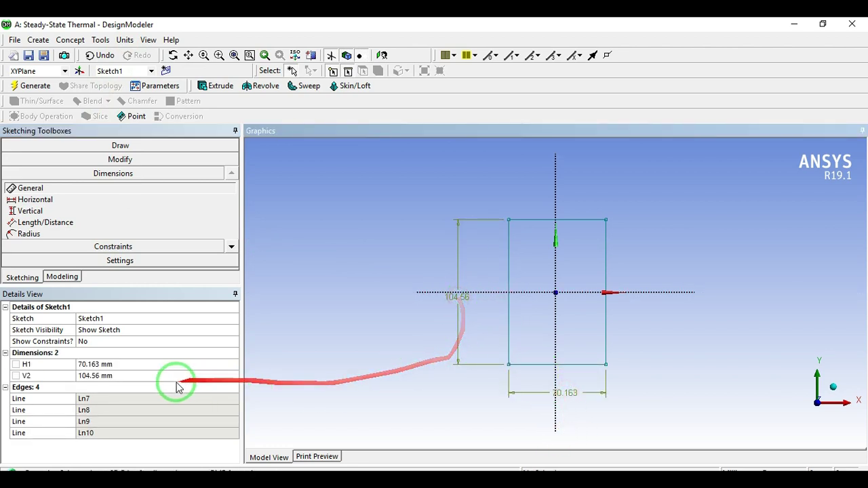
- Set the rectangle's height to 300 mm and its width to 150 mm
{"action": "left_click", "coordinate": [128, 377]}
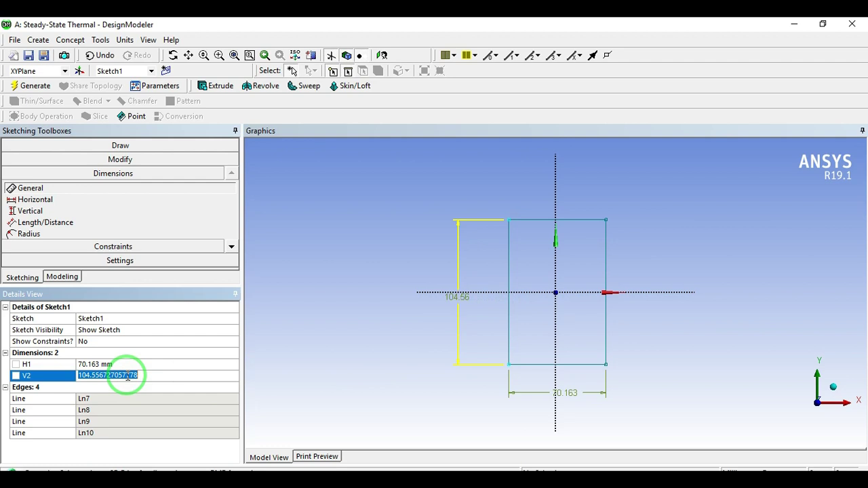
{"action": "type", "text": "300"}
{"action": "key", "text": "Return"}
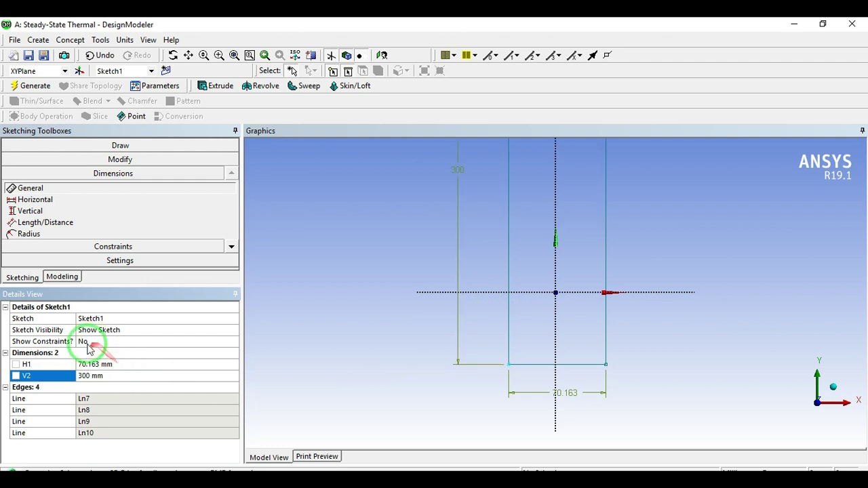
{"action": "left_click", "coordinate": [91, 364]}
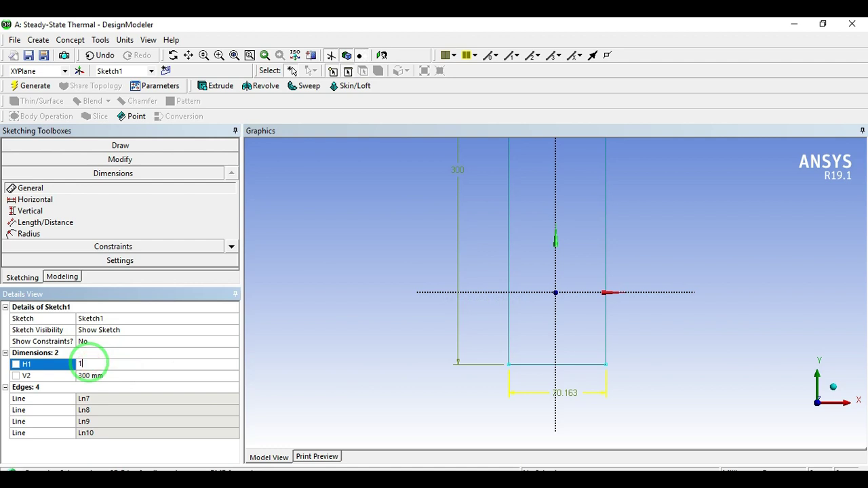
{"action": "type", "text": "150"}
{"action": "key", "text": "Return"}
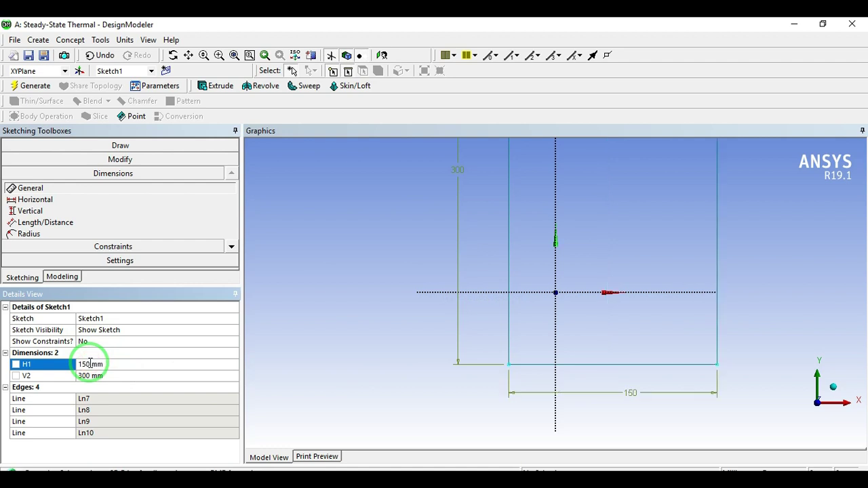
- Extrude the rectangle sketch 300 mm in the reversed direction as added material and generate the solid body
{"action": "scroll", "coordinate": [430, 346], "scroll_direction": "down", "scroll_amount": 2}
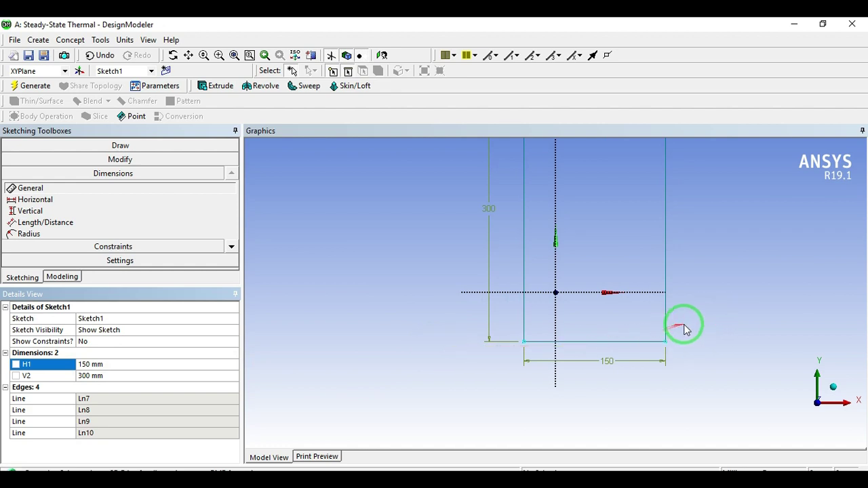
{"action": "left_click", "coordinate": [833, 386]}
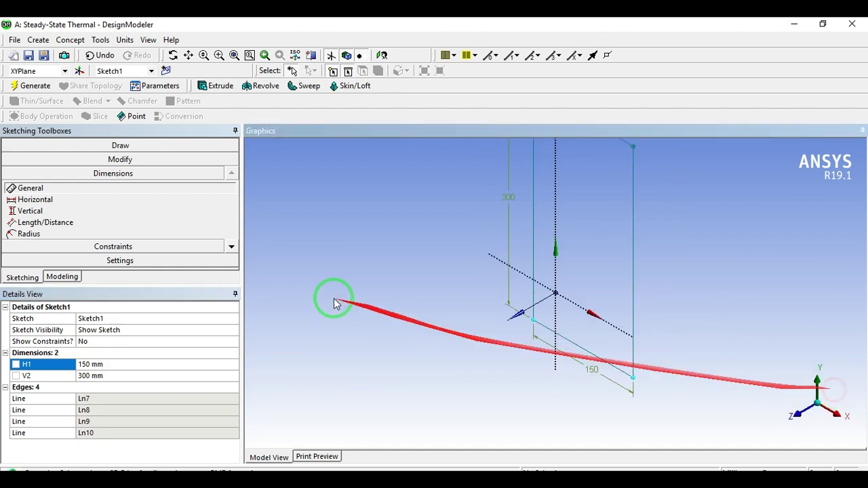
{"action": "left_click", "coordinate": [79, 279]}
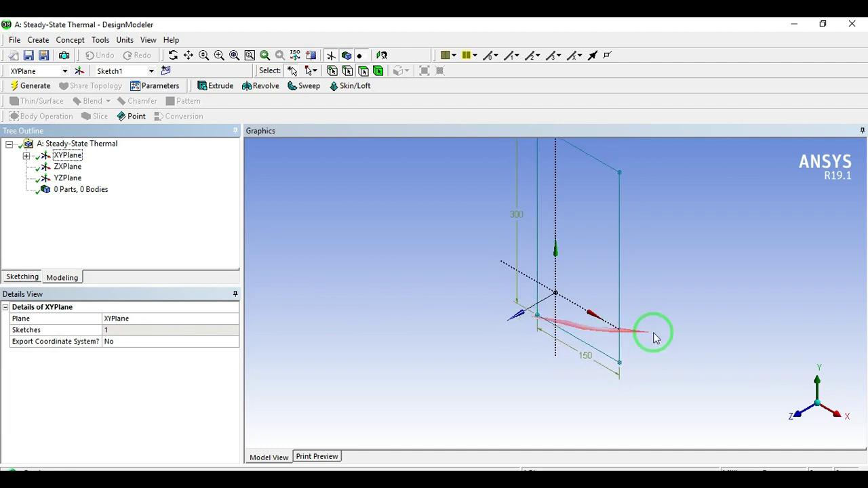
{"action": "left_click", "coordinate": [220, 92]}
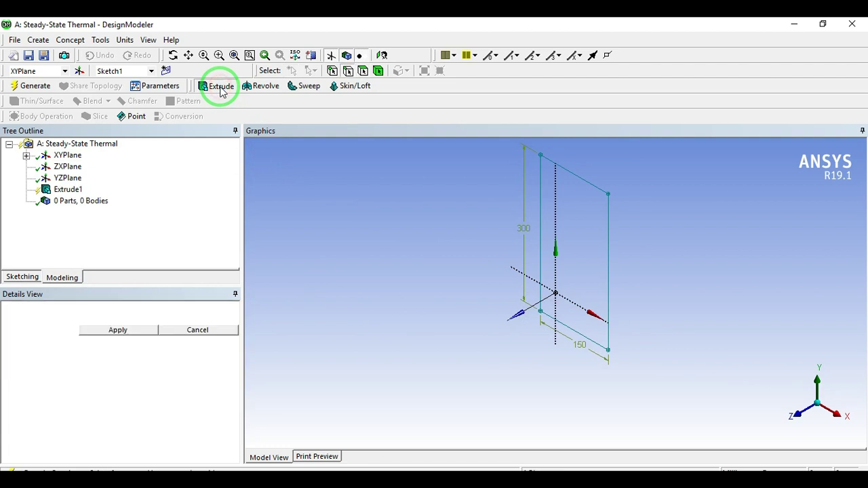
{"action": "left_click", "coordinate": [611, 297]}
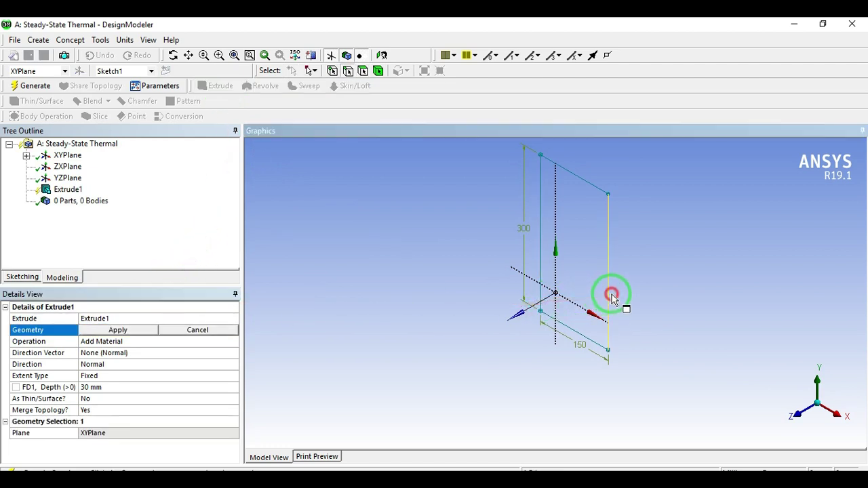
{"action": "left_click", "coordinate": [118, 330]}
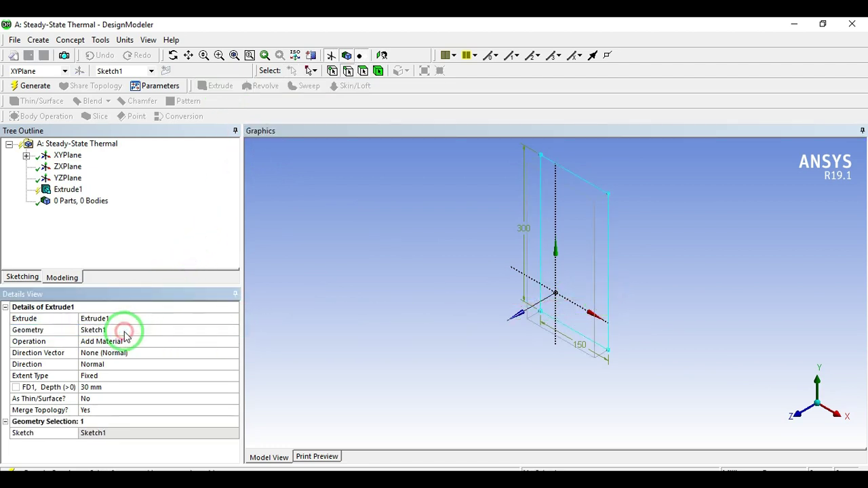
{"action": "left_click", "coordinate": [109, 365]}
{"action": "left_click", "coordinate": [232, 364]}
{"action": "left_click", "coordinate": [155, 380]}
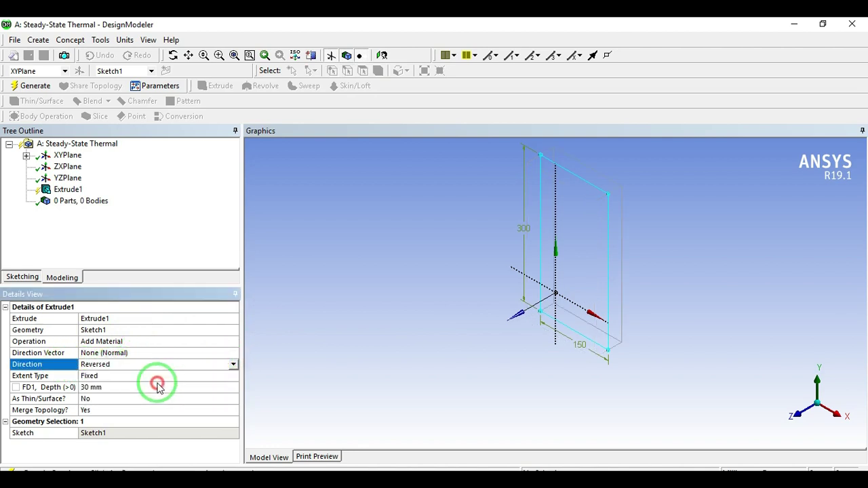
{"action": "left_click", "coordinate": [106, 388]}
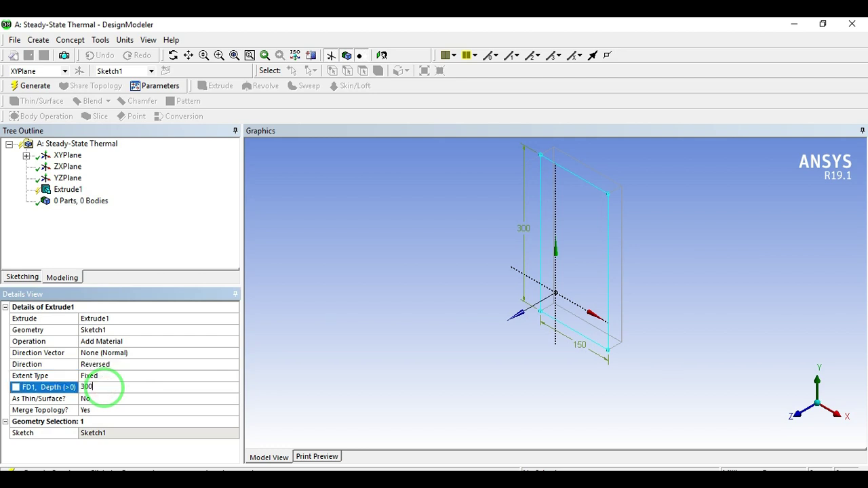
{"action": "key", "text": "Return"}
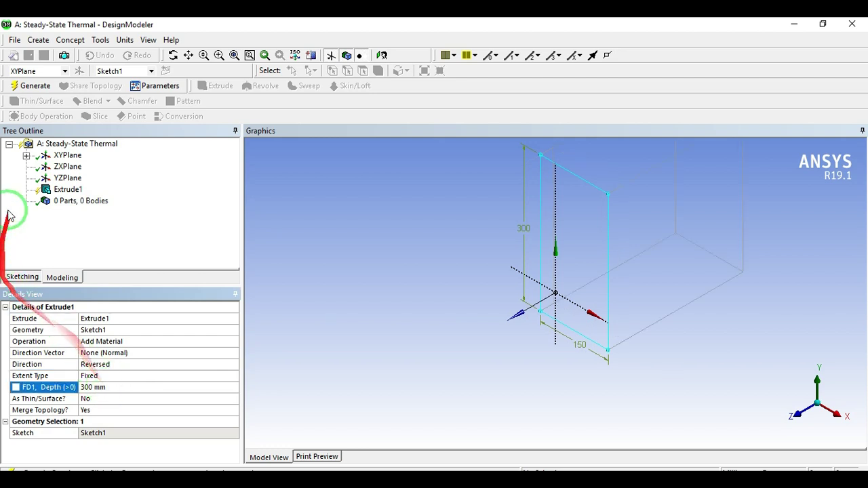
{"action": "left_click", "coordinate": [26, 86]}
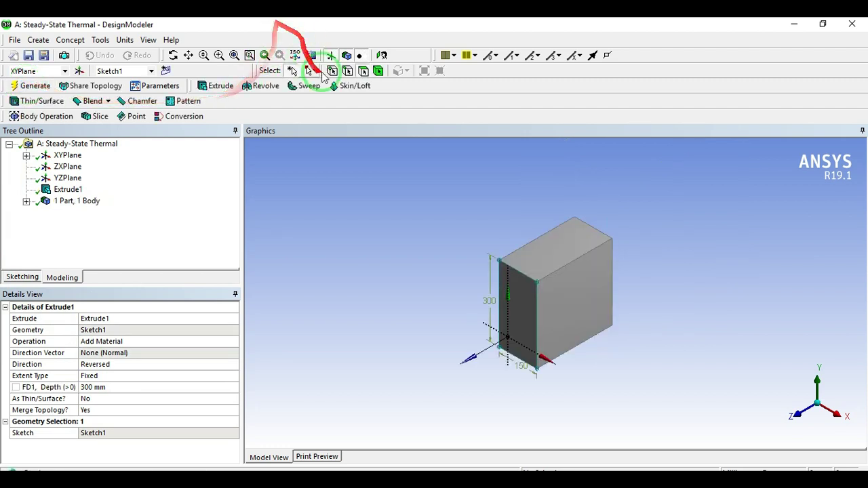
- Toggle off the plane display in DesignModeler and open the Steady-State Thermal system's model in Mechanical
{"action": "left_click", "coordinate": [331, 55]}
{"action": "scroll", "coordinate": [541, 384], "scroll_direction": "up", "scroll_amount": 3}
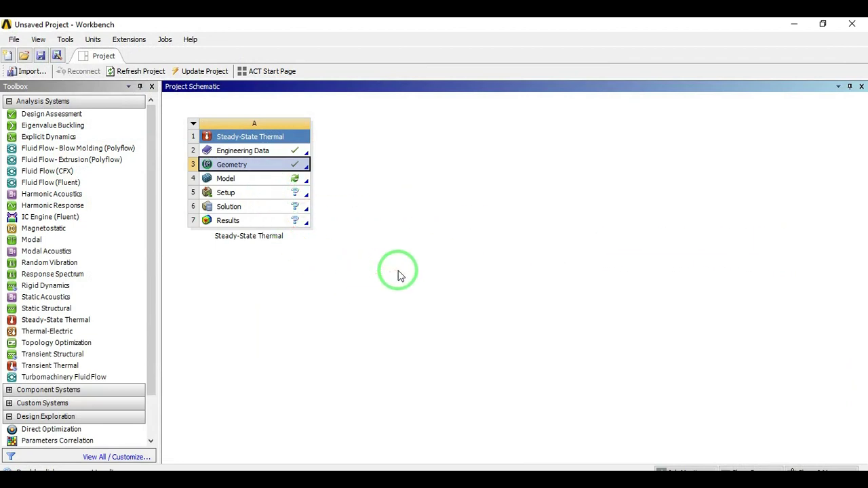
{"action": "double_click", "coordinate": [266, 183]}
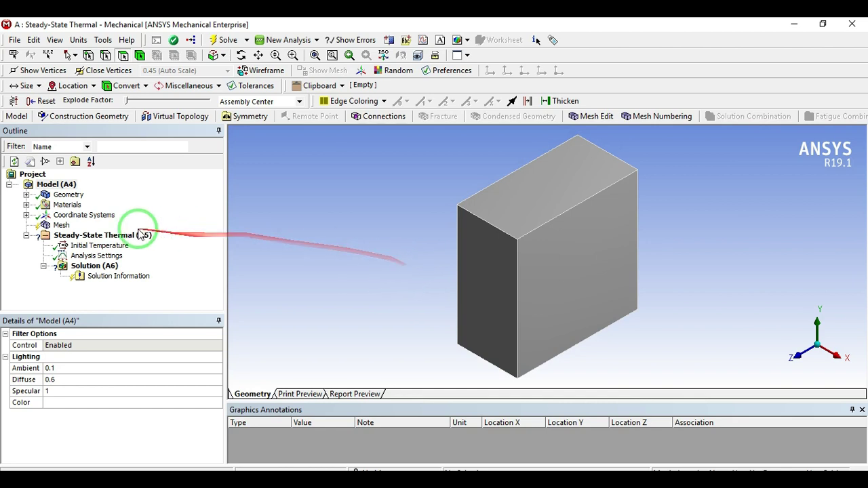
- Generate the block's mesh with the default element size and inspect it from another angle
{"action": "left_click", "coordinate": [63, 226]}
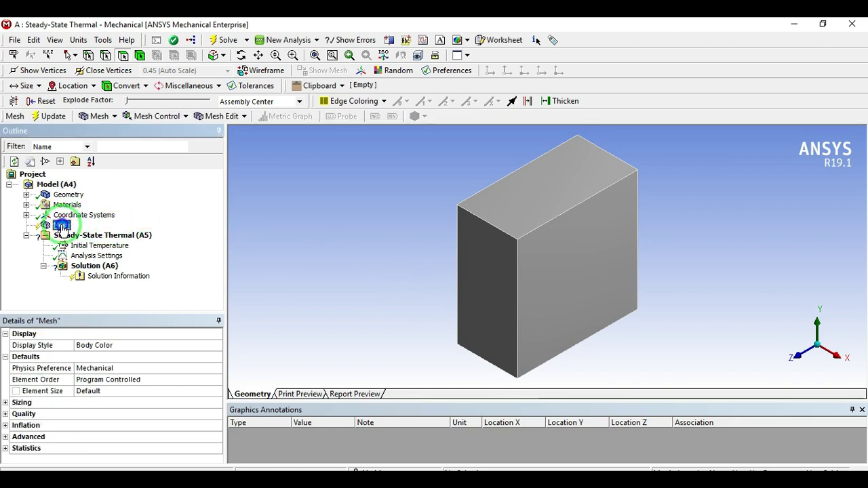
{"action": "right_click", "coordinate": [63, 226]}
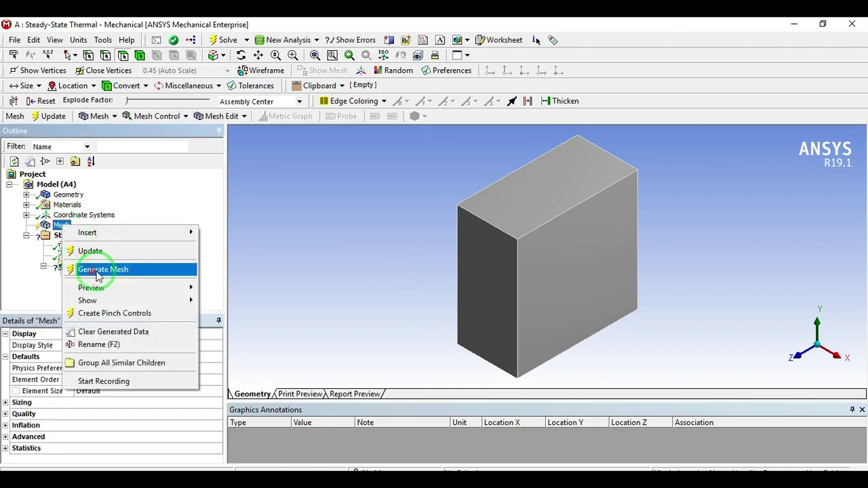
{"action": "left_click", "coordinate": [95, 268]}
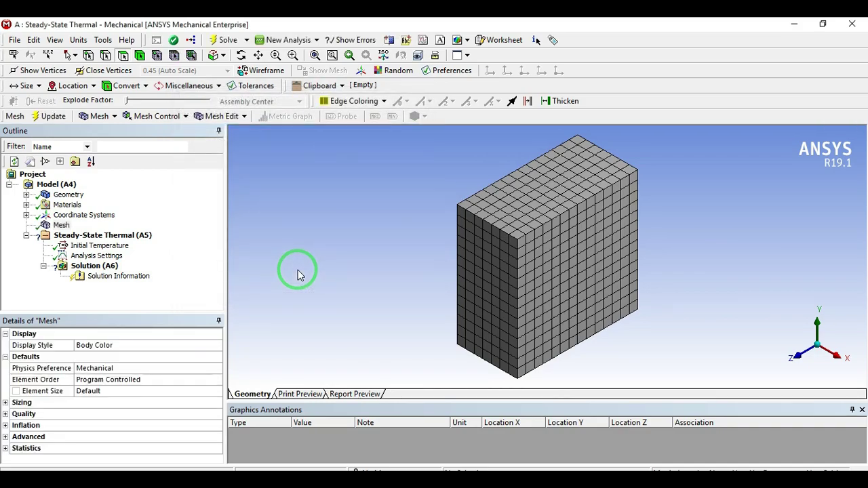
{"action": "scroll", "coordinate": [448, 296], "scroll_direction": "up", "scroll_amount": 3}
{"action": "middle_click_drag", "start_coordinate": [512, 288], "coordinate": [581, 281]}
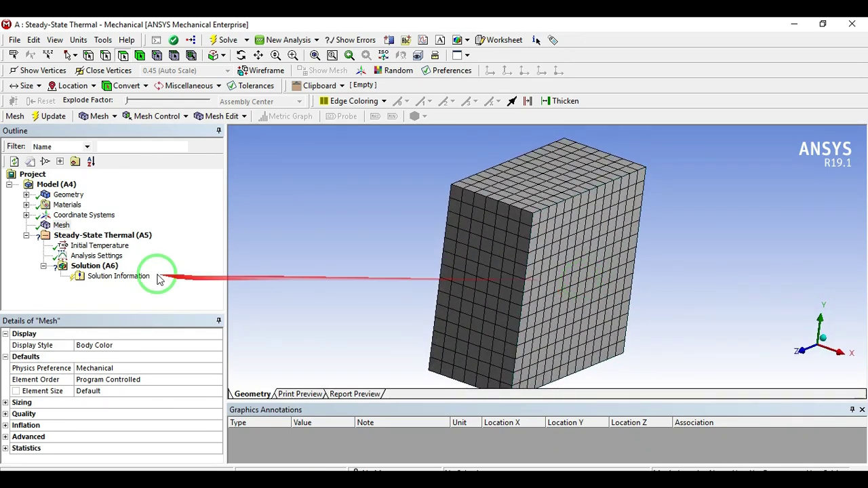
- Insert a Temperature boundary condition in the Steady-State Thermal environment and scope it to the block's large inner face on the negative X side
{"action": "left_click", "coordinate": [102, 235]}
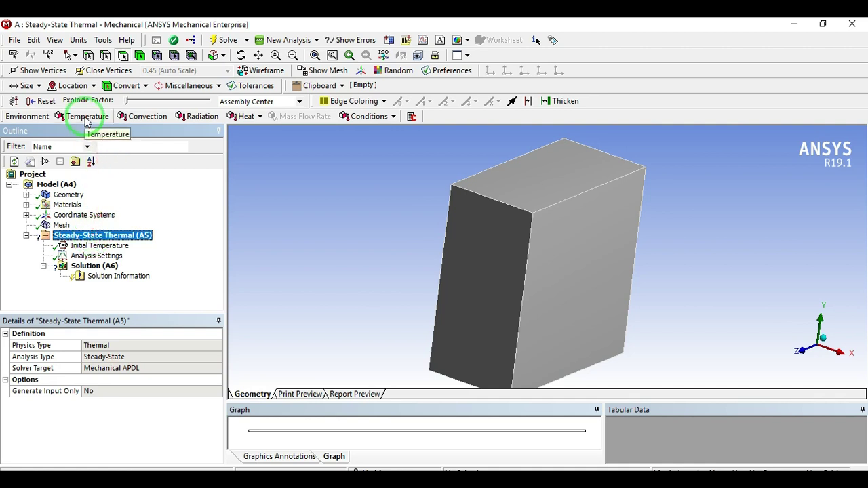
{"action": "right_click", "coordinate": [105, 242]}
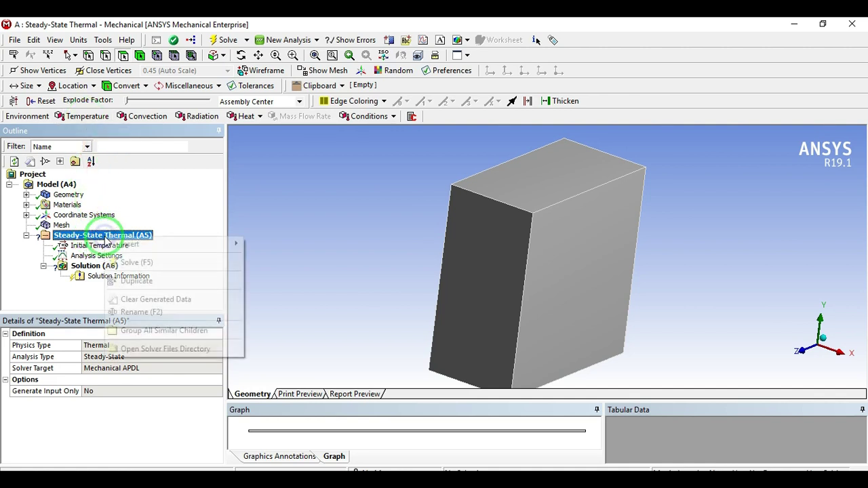
{"action": "mouse_move", "coordinate": [130, 250]}
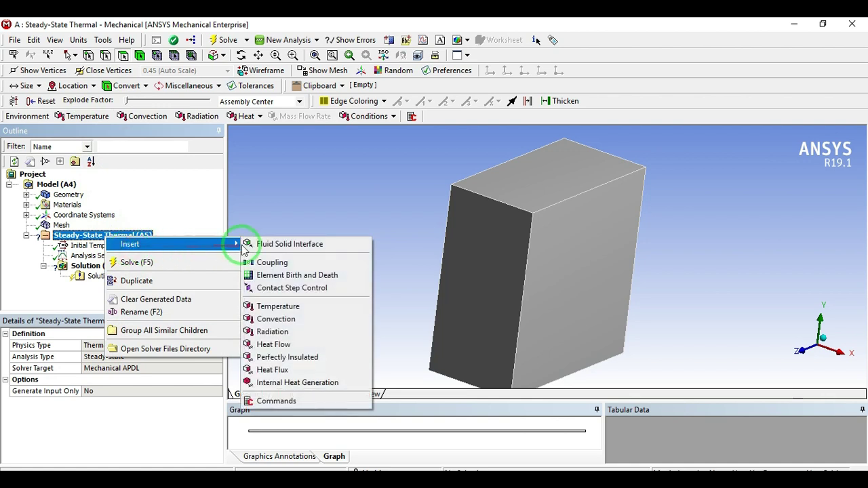
{"action": "left_click", "coordinate": [280, 308]}
{"action": "middle_click_drag", "start_coordinate": [360, 281], "coordinate": [469, 286]}
{"action": "left_click", "coordinate": [483, 280]}
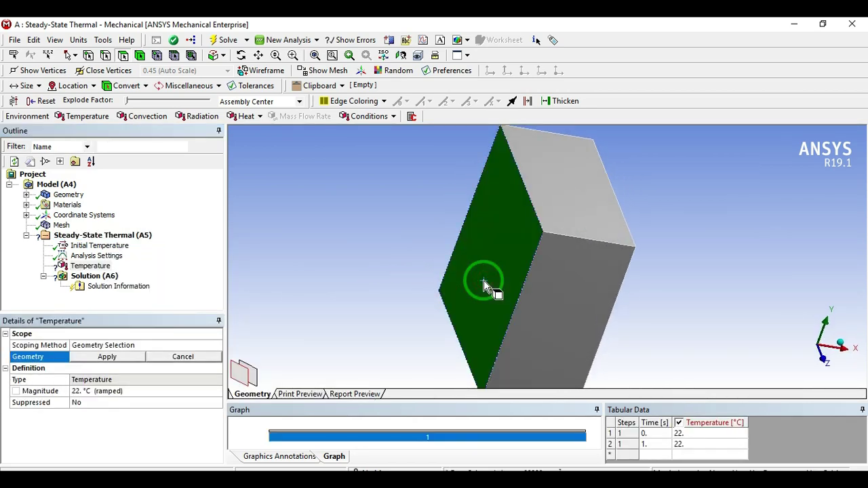
{"action": "left_click", "coordinate": [109, 357]}
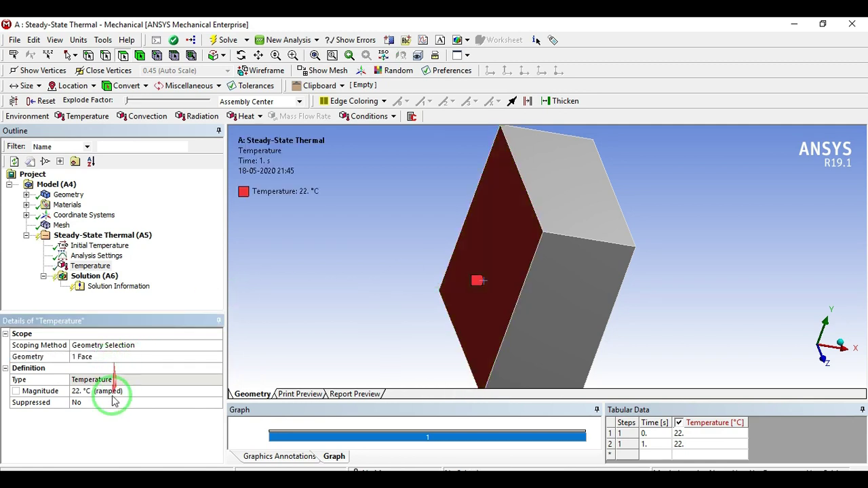
- Set the inner face's temperature magnitude to 650 °C
{"action": "left_click", "coordinate": [88, 392]}
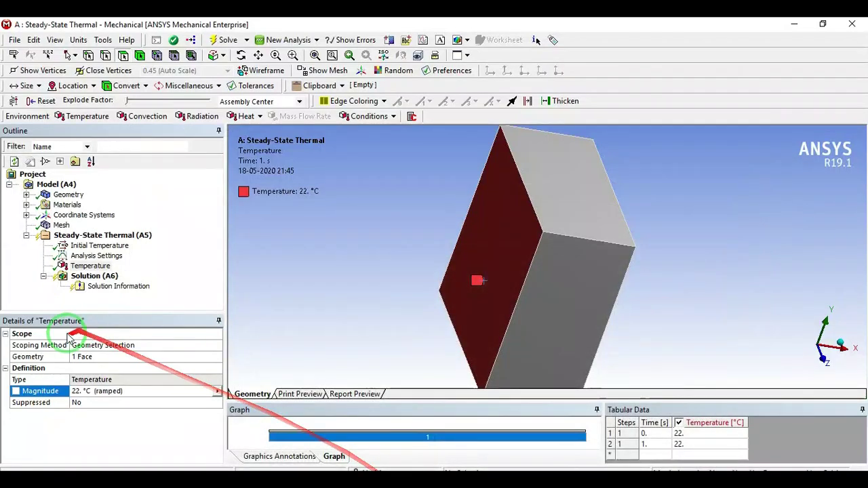
{"action": "left_click", "coordinate": [81, 393]}
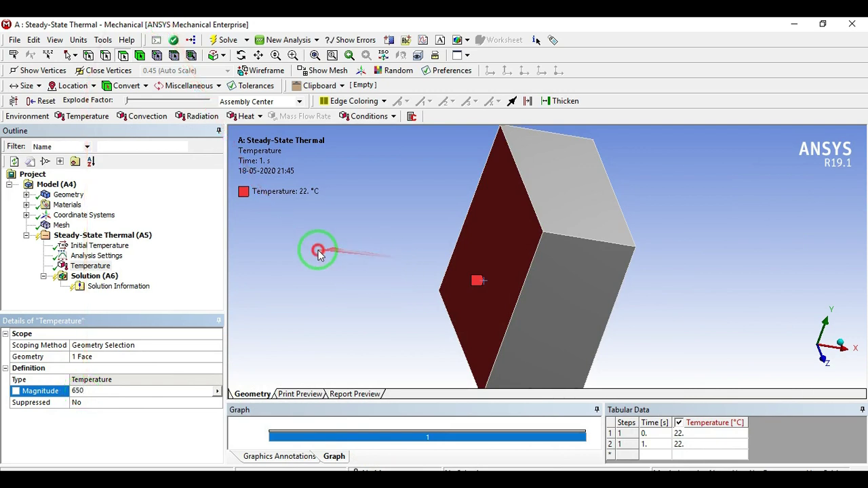
{"action": "key", "text": "Return"}
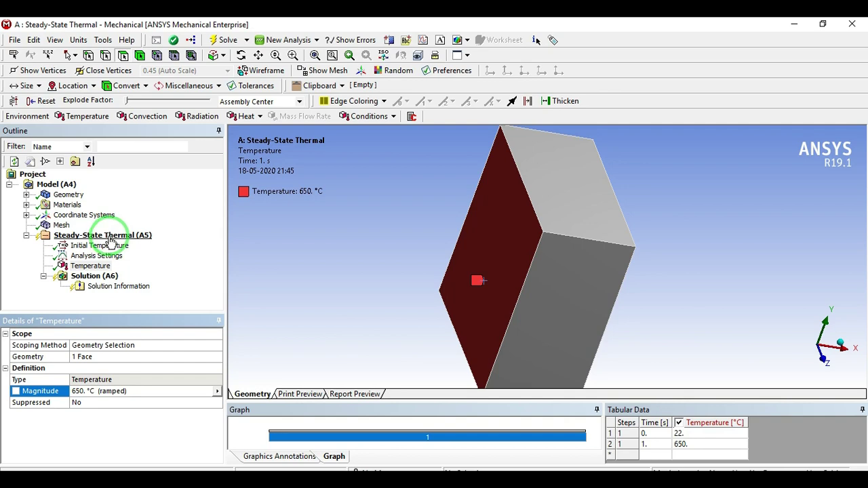
- Apply a second Temperature boundary condition of 150 °C to the opposite large face, on the block's positive X side
{"action": "left_click", "coordinate": [109, 236]}
{"action": "left_click", "coordinate": [98, 119]}
{"action": "middle_click_drag", "start_coordinate": [671, 304], "coordinate": [581, 271]}
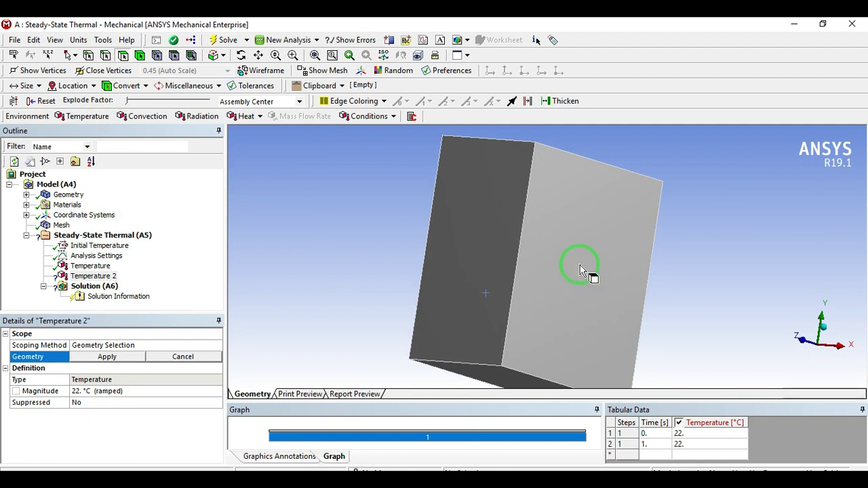
{"action": "left_click", "coordinate": [580, 266]}
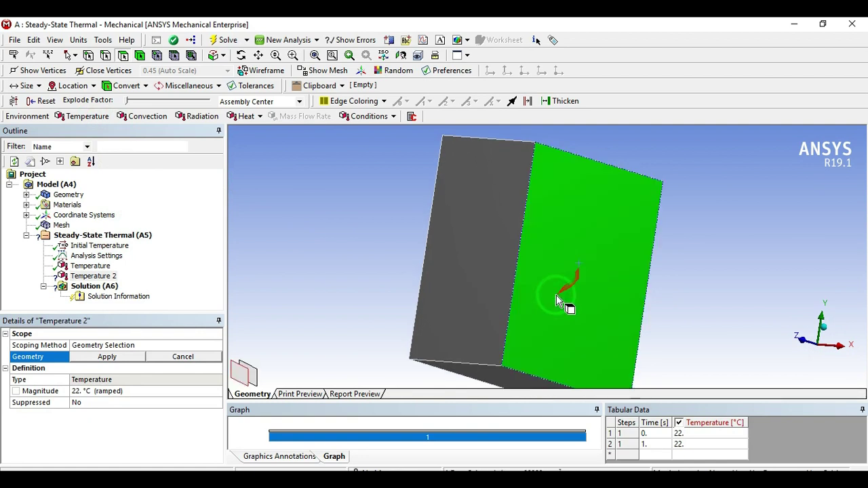
{"action": "left_click", "coordinate": [107, 357]}
{"action": "left_click", "coordinate": [109, 391]}
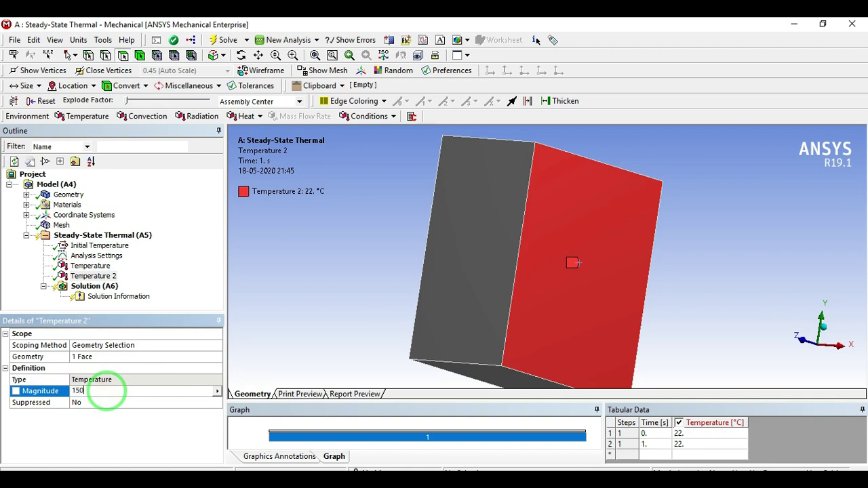
{"action": "key", "text": "Return"}
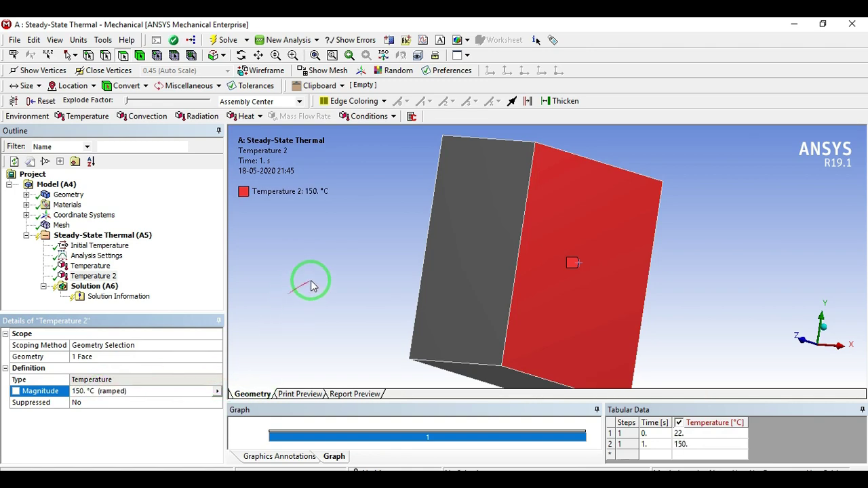
{"action": "mouse_move", "coordinate": [312, 279]}
{"action": "middle_mouse_down"}
{"action": "mouse_move", "coordinate": [452, 294]}
{"action": "mouse_move", "coordinate": [452, 304]}
{"action": "mouse_move", "coordinate": [411, 294]}
{"action": "mouse_move", "coordinate": [403, 268]}
{"action": "mouse_move", "coordinate": [400, 290]}
{"action": "middle_mouse_up"}
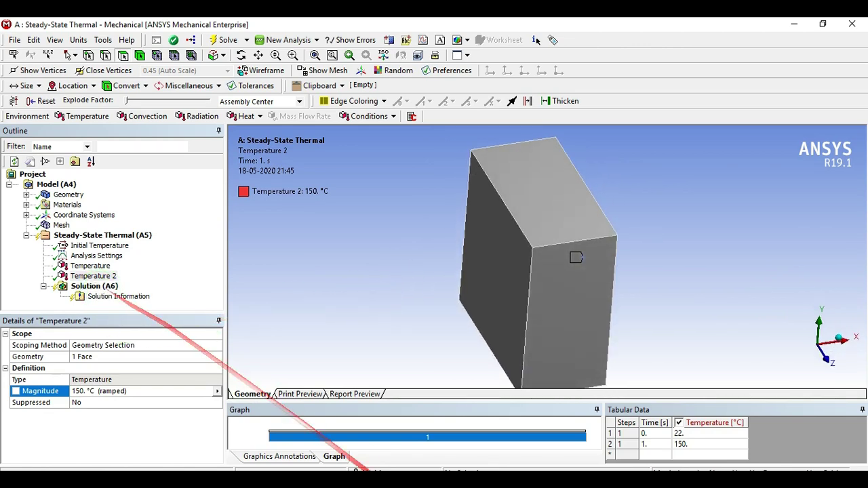
- Check the required outputs on the PowerPoint example slide, return to Mechanical and add a Temperature result to the solution
{"action": "left_click", "coordinate": [414, 479]}
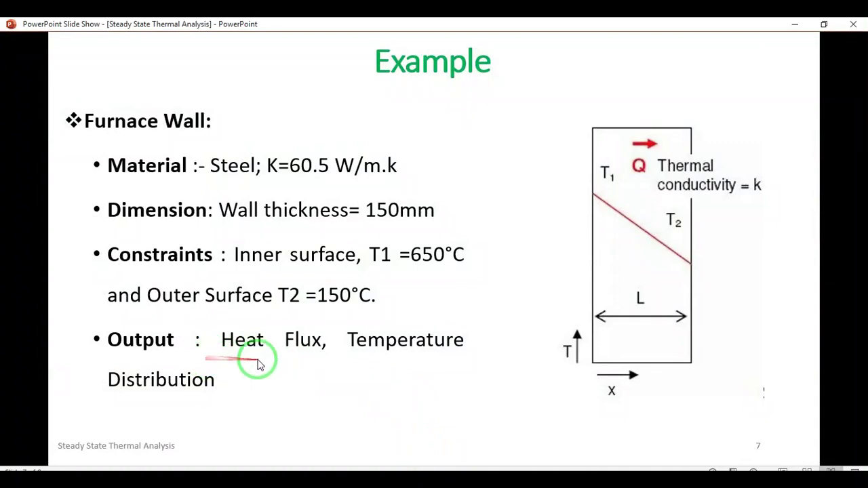
{"action": "left_click", "coordinate": [433, 479]}
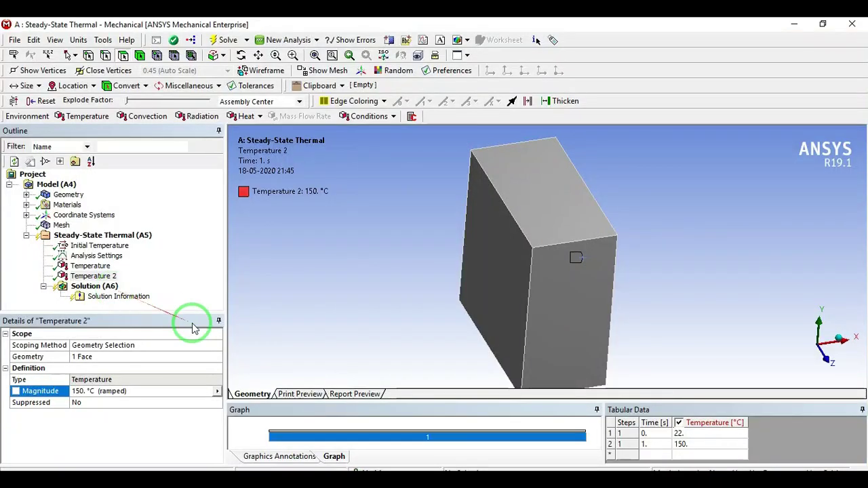
{"action": "left_click", "coordinate": [102, 286]}
{"action": "right_click", "coordinate": [106, 290]}
{"action": "mouse_move", "coordinate": [129, 294]}
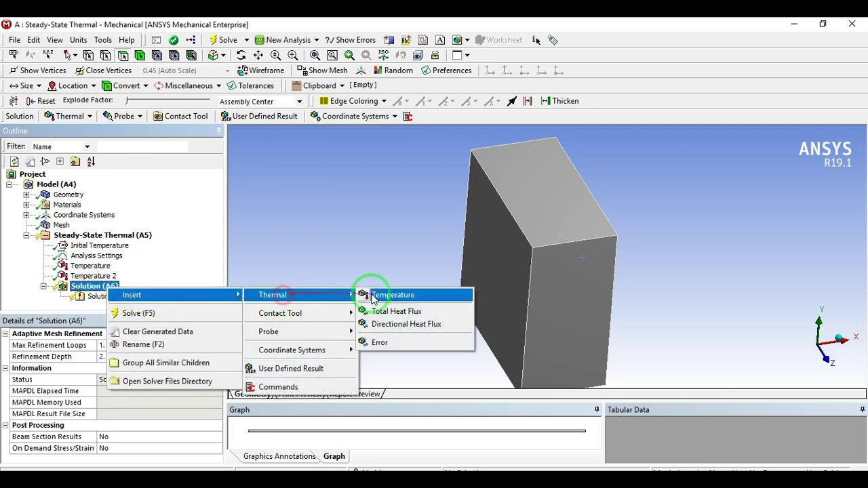
{"action": "left_click", "coordinate": [390, 295]}
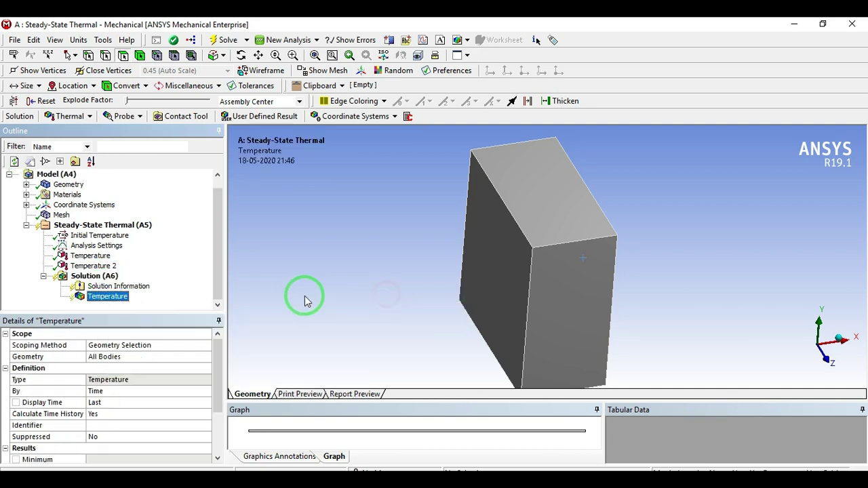
- Add a Total Heat Flux result to the solution
{"action": "left_click", "coordinate": [101, 277]}
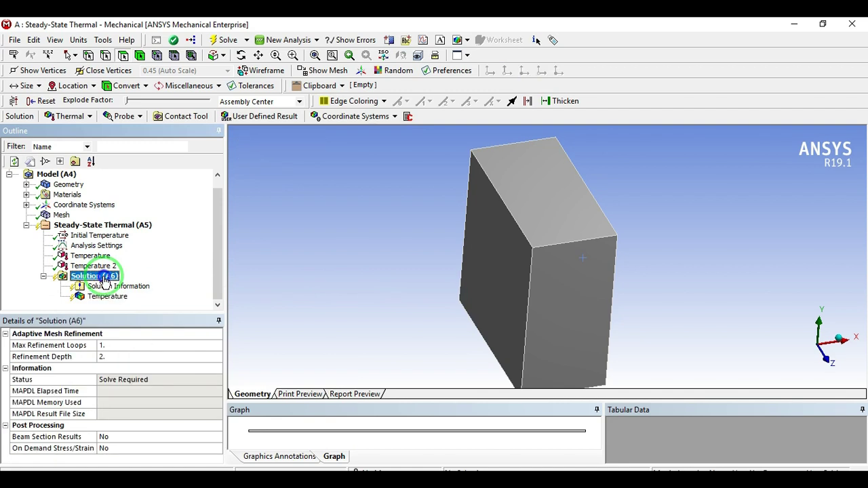
{"action": "right_click", "coordinate": [102, 277]}
{"action": "mouse_move", "coordinate": [203, 283]}
{"action": "mouse_move", "coordinate": [278, 284]}
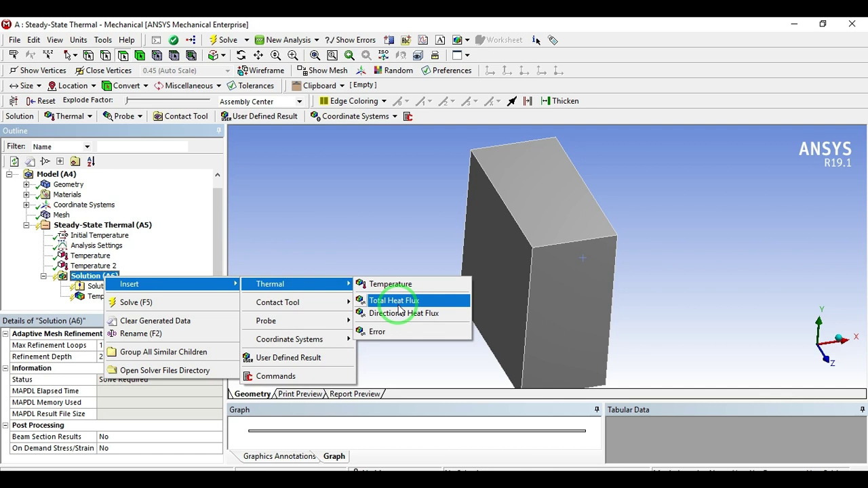
{"action": "left_click", "coordinate": [401, 303]}
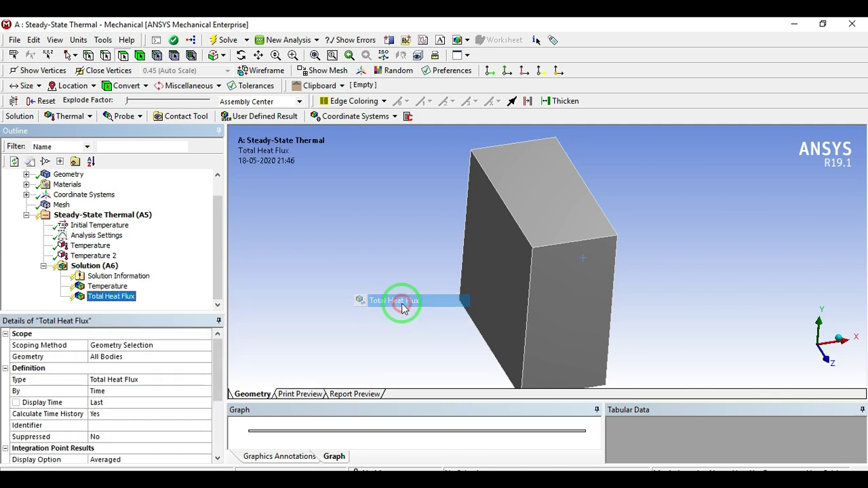
- Solve the steady-state thermal analysis
{"action": "left_click", "coordinate": [108, 270]}
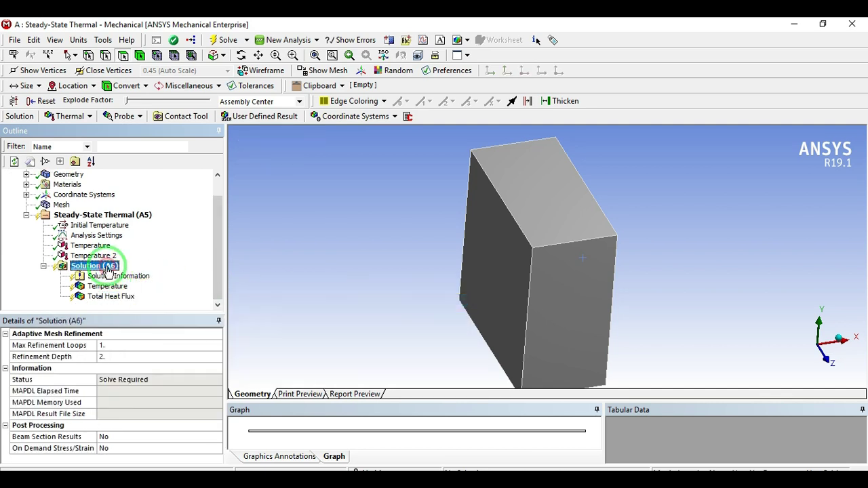
{"action": "right_click", "coordinate": [108, 270]}
{"action": "left_click", "coordinate": [136, 296]}
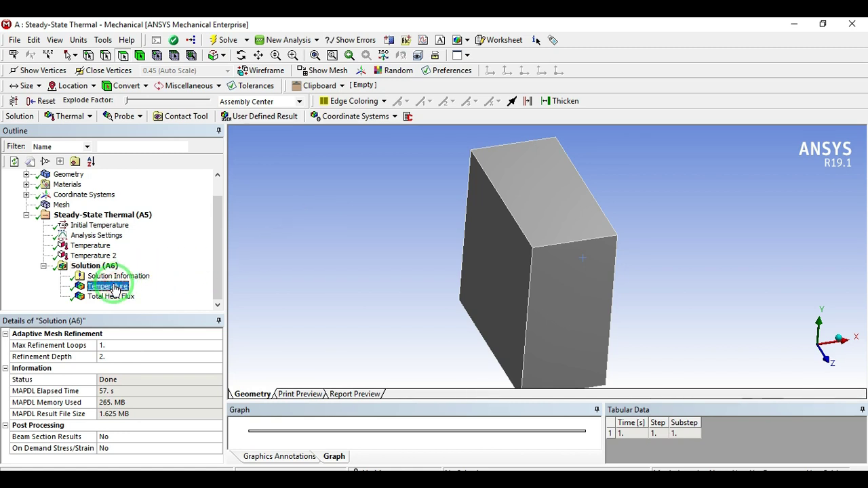
- Examine the Temperature result's contour across the block's thickness from several angles against the legend
{"action": "mouse_move", "coordinate": [682, 306]}
{"action": "left_mouse_down"}
{"action": "mouse_move", "coordinate": [660, 288]}
{"action": "mouse_move", "coordinate": [685, 300]}
{"action": "left_mouse_up"}
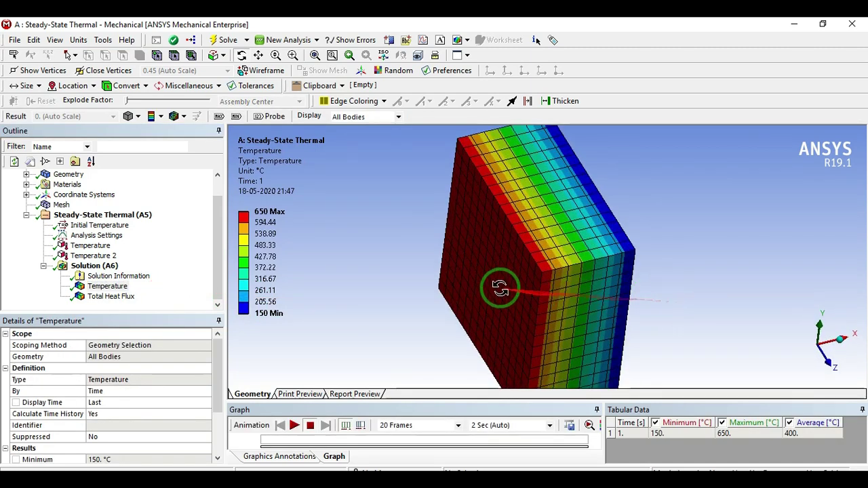
{"action": "scroll", "coordinate": [499, 289], "scroll_direction": "down", "scroll_amount": 1}
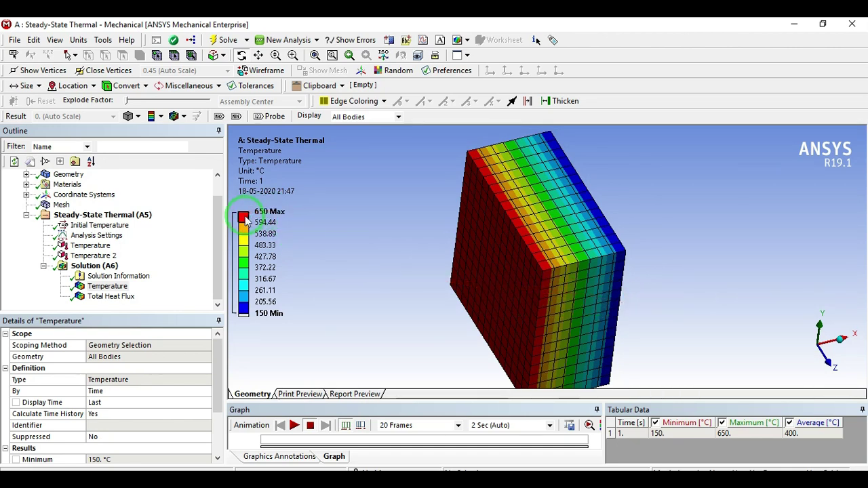
{"action": "left_click_drag", "start_coordinate": [716, 289], "coordinate": [665, 270]}
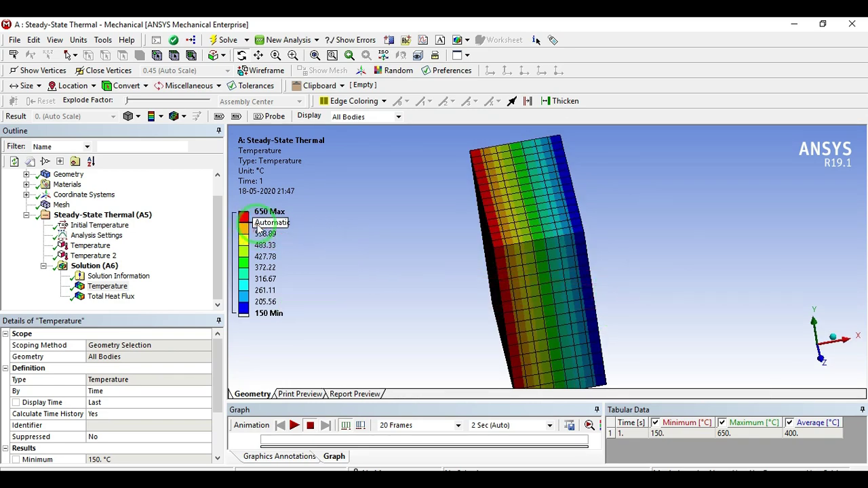
{"action": "scroll", "coordinate": [543, 273], "scroll_direction": "up", "scroll_amount": 3}
{"action": "scroll", "coordinate": [543, 273], "scroll_direction": "down", "scroll_amount": 1}
{"action": "scroll", "coordinate": [542, 273], "scroll_direction": "down", "scroll_amount": 4}
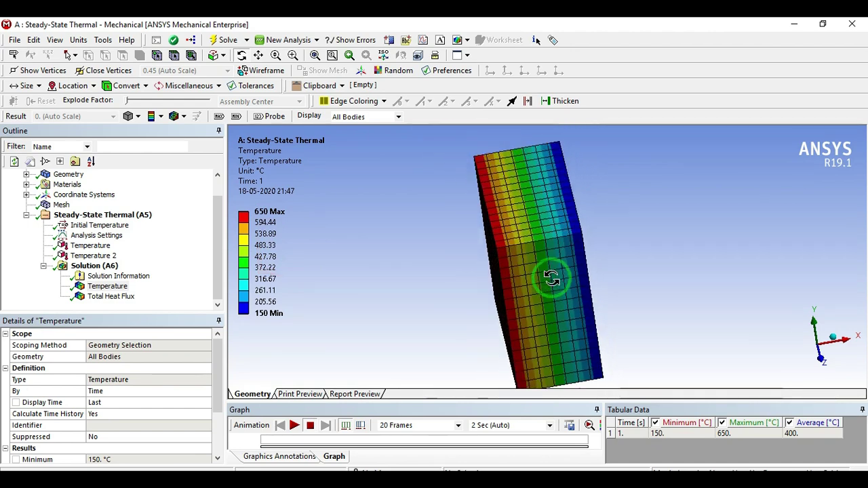
- Show the maximum and minimum labels on the temperature contour and inspect where they lie on the block
{"action": "left_click", "coordinate": [217, 117]}
{"action": "middle_click_drag", "start_coordinate": [423, 257], "coordinate": [484, 254]}
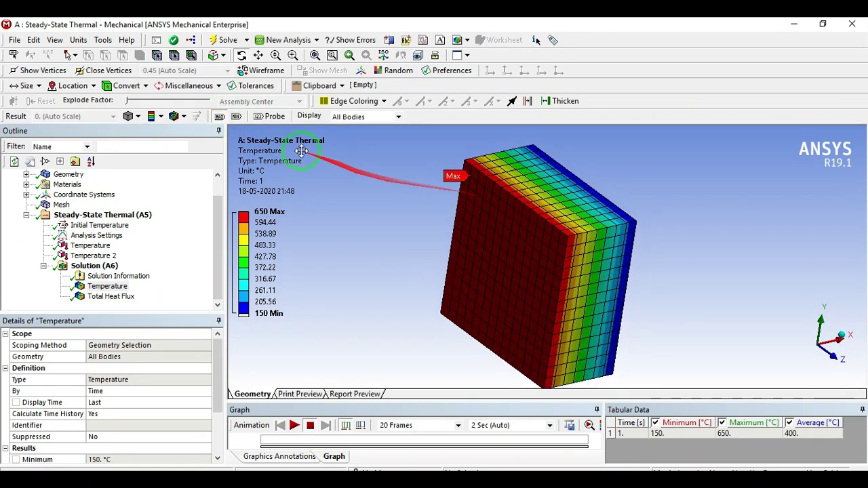
{"action": "left_click", "coordinate": [236, 118]}
{"action": "middle_click_drag", "start_coordinate": [693, 265], "coordinate": [587, 344]}
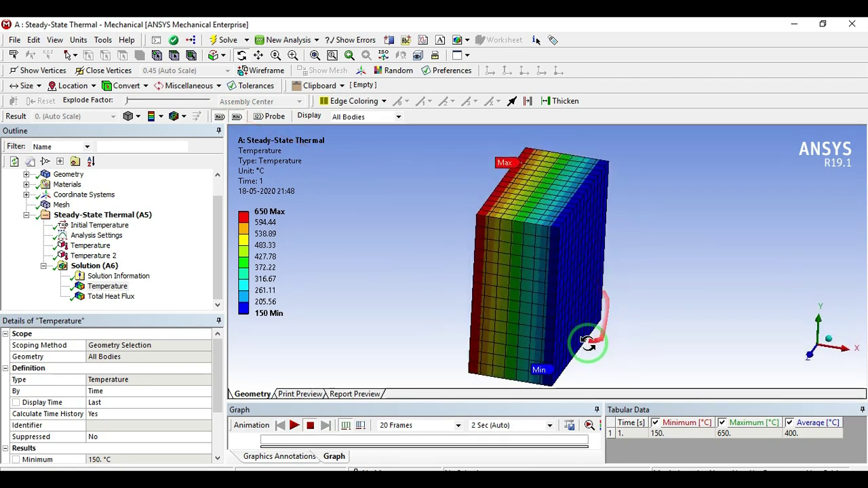
{"action": "middle_click_drag", "start_coordinate": [500, 287], "coordinate": [544, 279]}
- Probe the temperature at three points across the wall's thickness, from the hot inner side toward the middle
{"action": "left_click", "coordinate": [282, 120]}
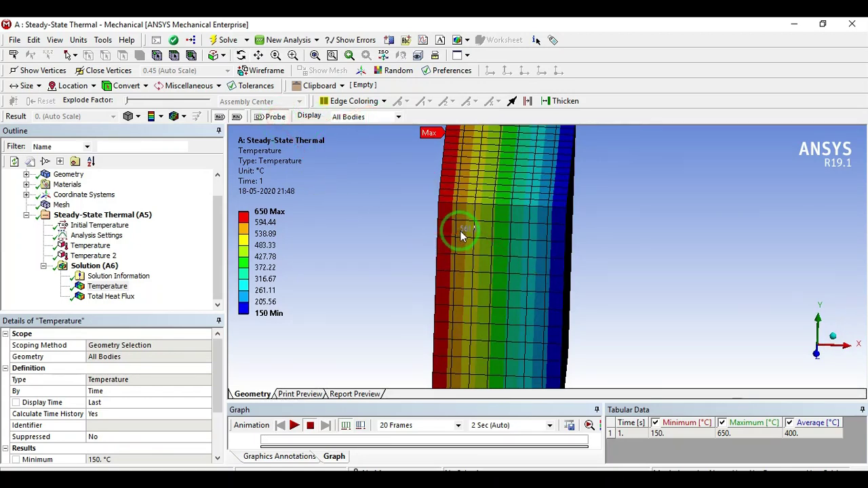
{"action": "scroll", "coordinate": [461, 231], "scroll_direction": "up", "scroll_amount": 2}
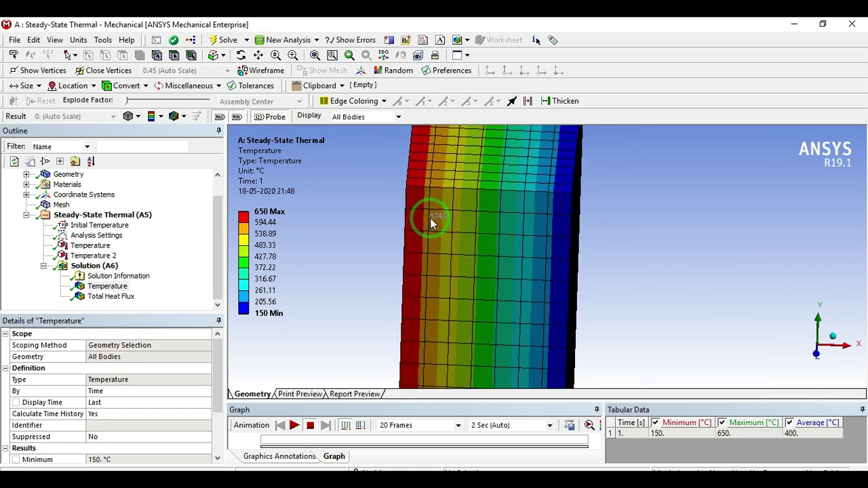
{"action": "left_click", "coordinate": [430, 219]}
{"action": "left_click", "coordinate": [449, 219]}
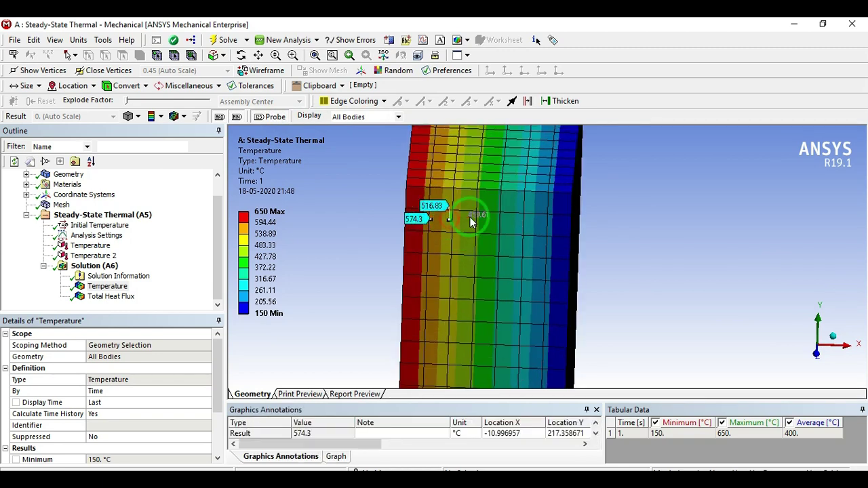
{"action": "left_click", "coordinate": [482, 217]}
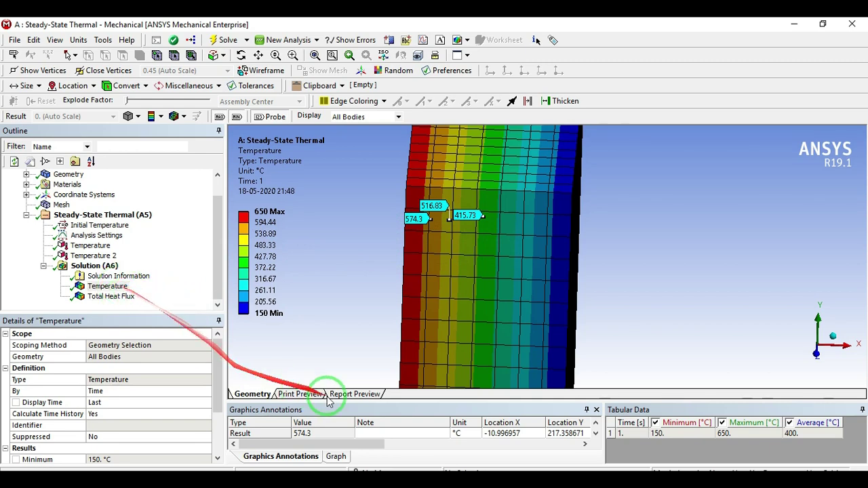
- Enlarge the graph area, play the temperature result animation and pause it
{"action": "middle_click_drag", "start_coordinate": [410, 401], "coordinate": [459, 403]}
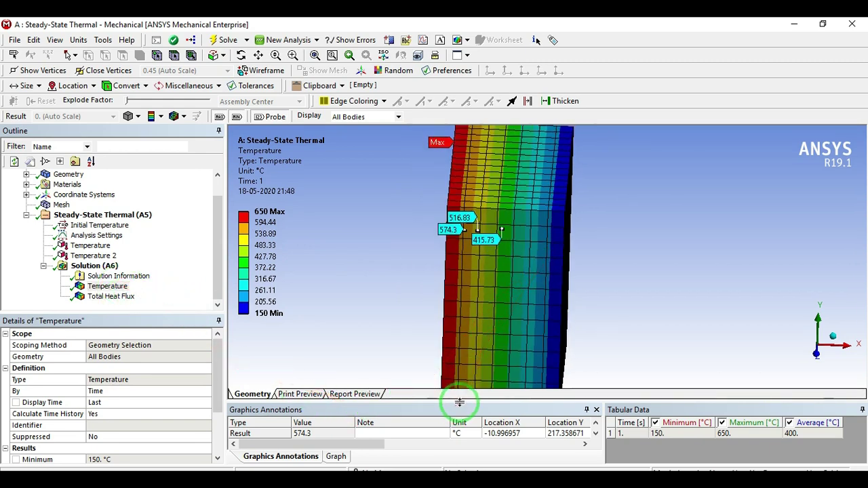
{"action": "left_click_drag", "start_coordinate": [469, 348], "coordinate": [466, 346]}
{"action": "left_click", "coordinate": [335, 455]}
{"action": "left_click", "coordinate": [299, 370]}
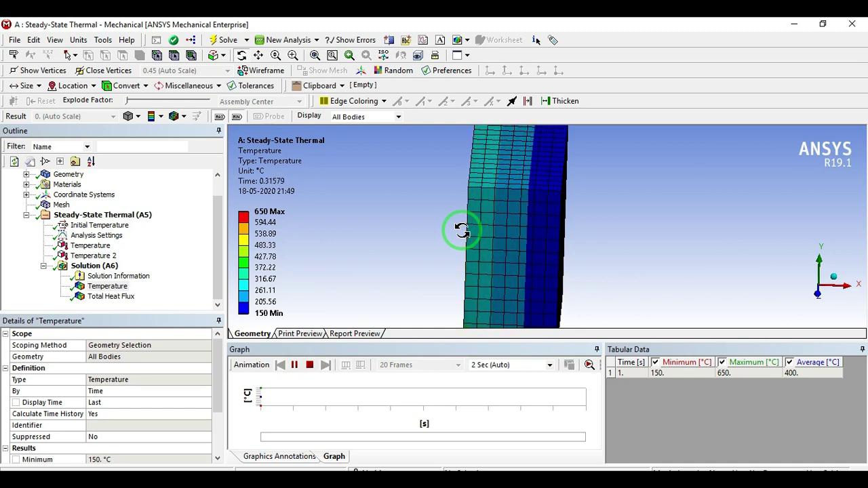
{"action": "left_click", "coordinate": [294, 364]}
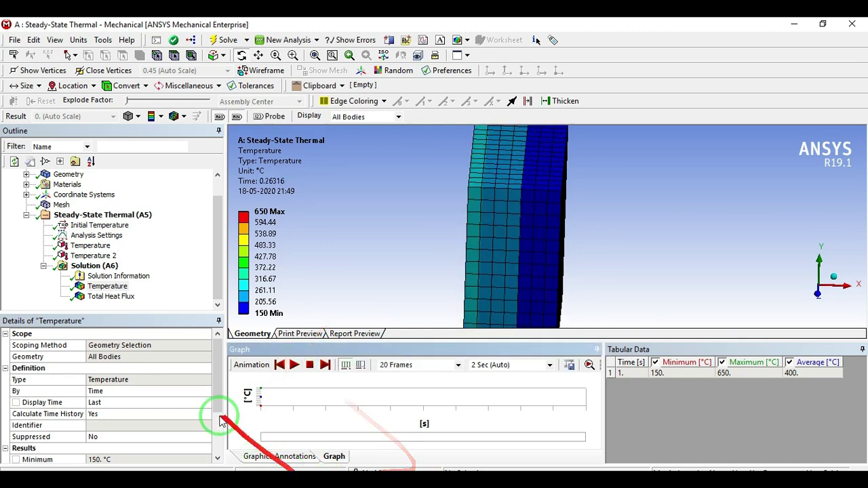
- Display the Total Heat Flux result on the block and switch the unit system to Metric (m, kg, N, s, V, A)
{"action": "left_click", "coordinate": [113, 298]}
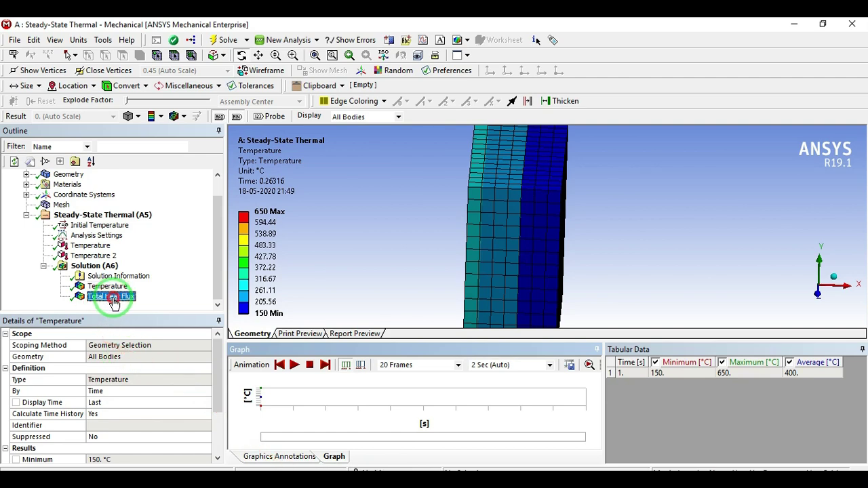
{"action": "left_click_drag", "start_coordinate": [410, 253], "coordinate": [683, 265]}
{"action": "mouse_move", "coordinate": [611, 255]}
{"action": "left_mouse_down"}
{"action": "mouse_move", "coordinate": [664, 252]}
{"action": "mouse_move", "coordinate": [633, 252]}
{"action": "mouse_move", "coordinate": [640, 262]}
{"action": "mouse_move", "coordinate": [624, 246]}
{"action": "left_mouse_up"}
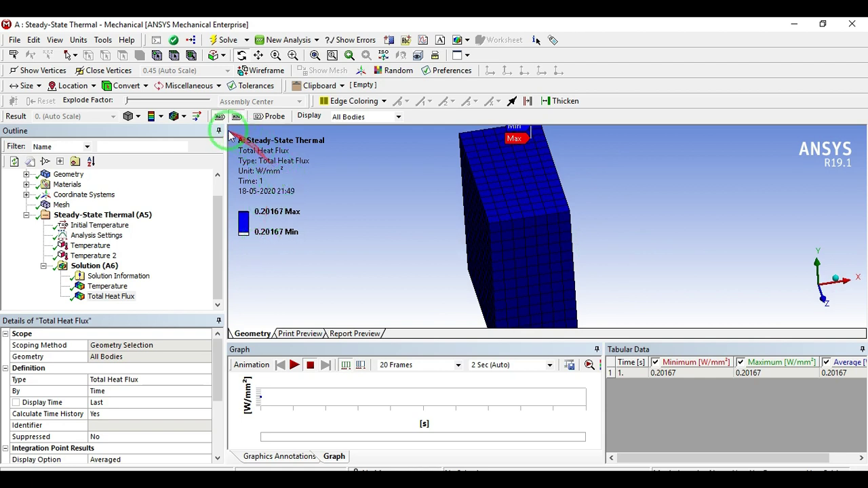
{"action": "left_click", "coordinate": [79, 40]}
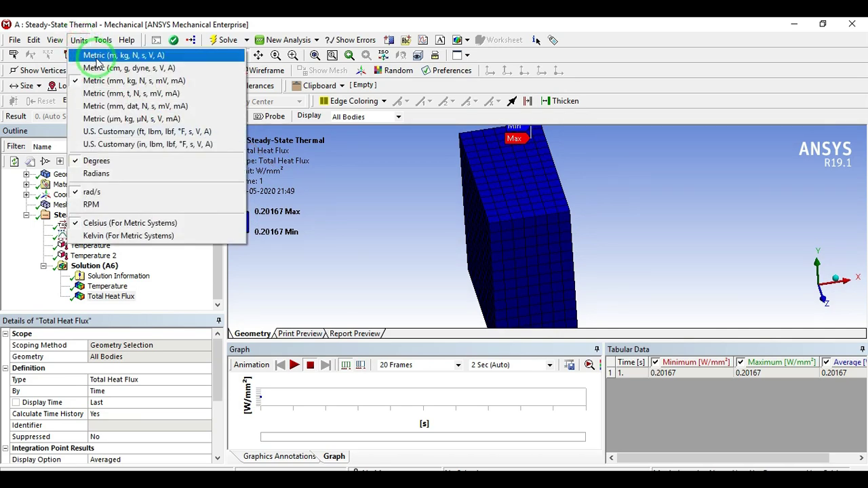
{"action": "left_click", "coordinate": [100, 56]}
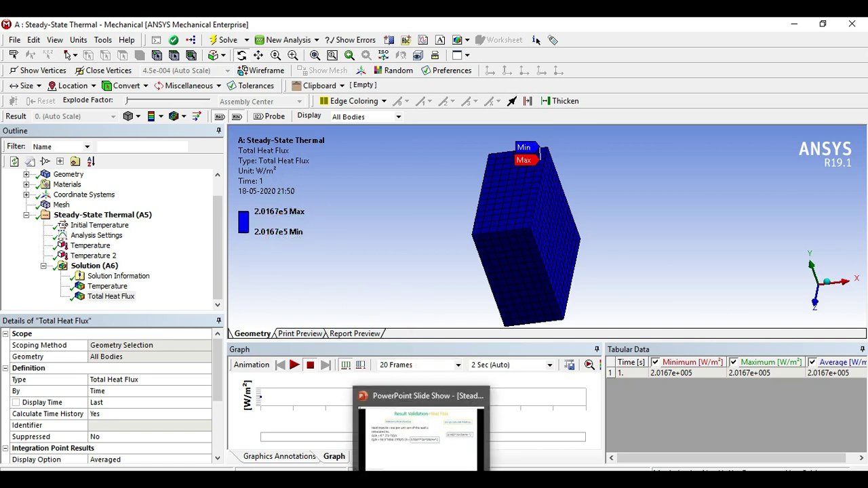
- Compare the heat flux with the hand calculation on the PowerPoint validation slide, and return to ANSYS Mechanical to inspect the block's flux contour
{"action": "left_click", "coordinate": [426, 480]}
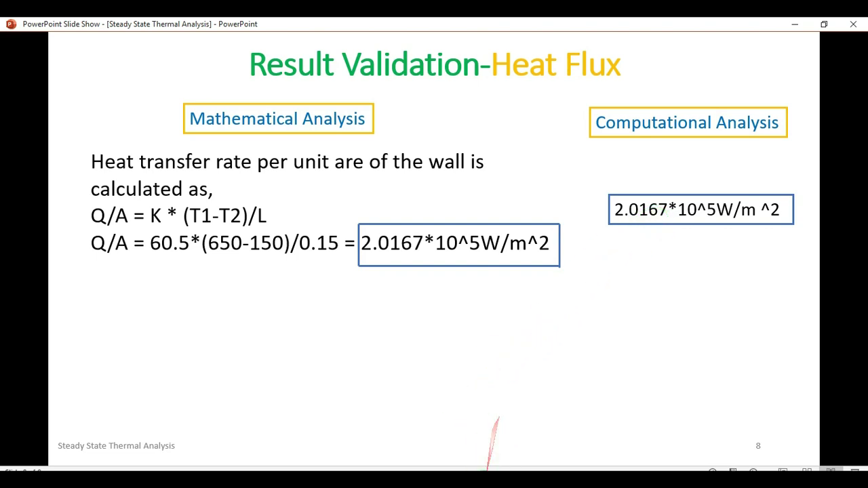
{"action": "left_click", "coordinate": [486, 479]}
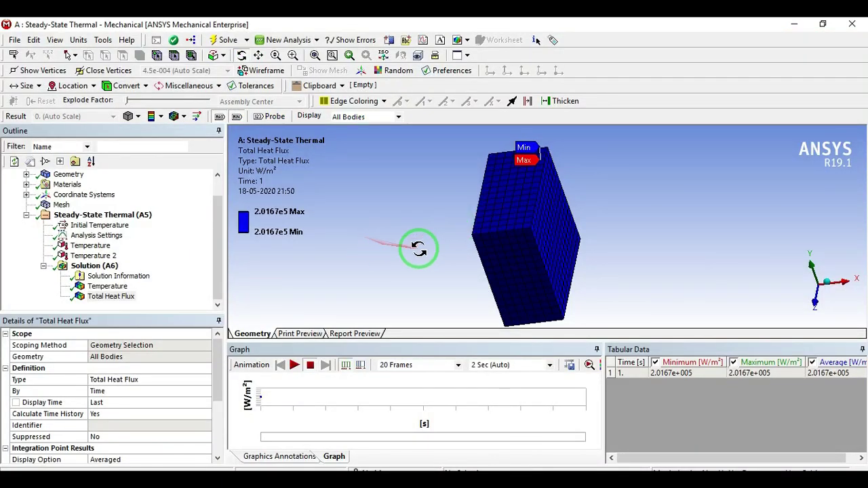
{"action": "left_click_drag", "start_coordinate": [419, 246], "coordinate": [547, 252]}
{"action": "scroll", "coordinate": [546, 251], "scroll_direction": "up", "scroll_amount": 3}
{"action": "left_click_drag", "start_coordinate": [430, 237], "coordinate": [584, 213]}
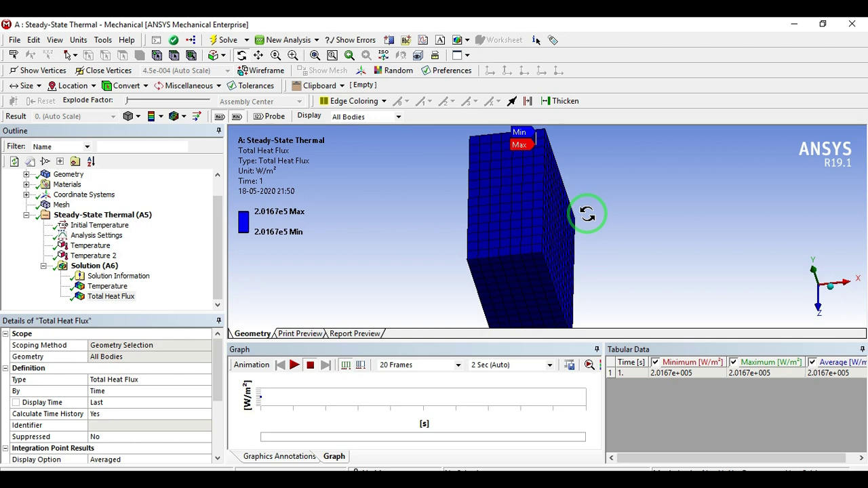
{"action": "left_click_drag", "start_coordinate": [587, 215], "coordinate": [639, 216]}
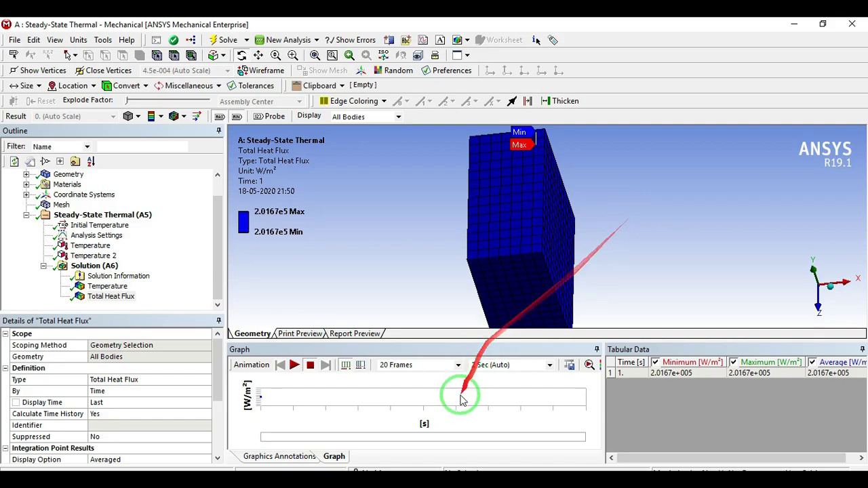
- Switch to the PowerPoint slide show and advance from the heat flux validation slide to the closing slide
{"action": "left_click", "coordinate": [440, 480]}
{"action": "left_click", "coordinate": [438, 302]}
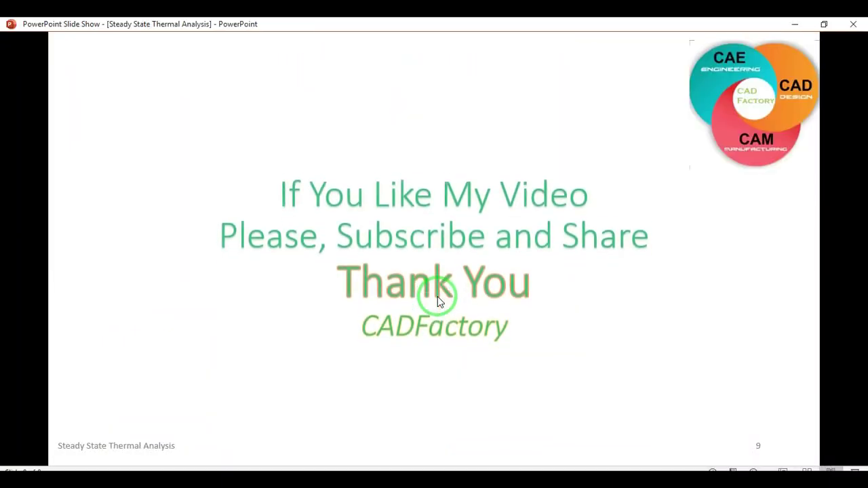